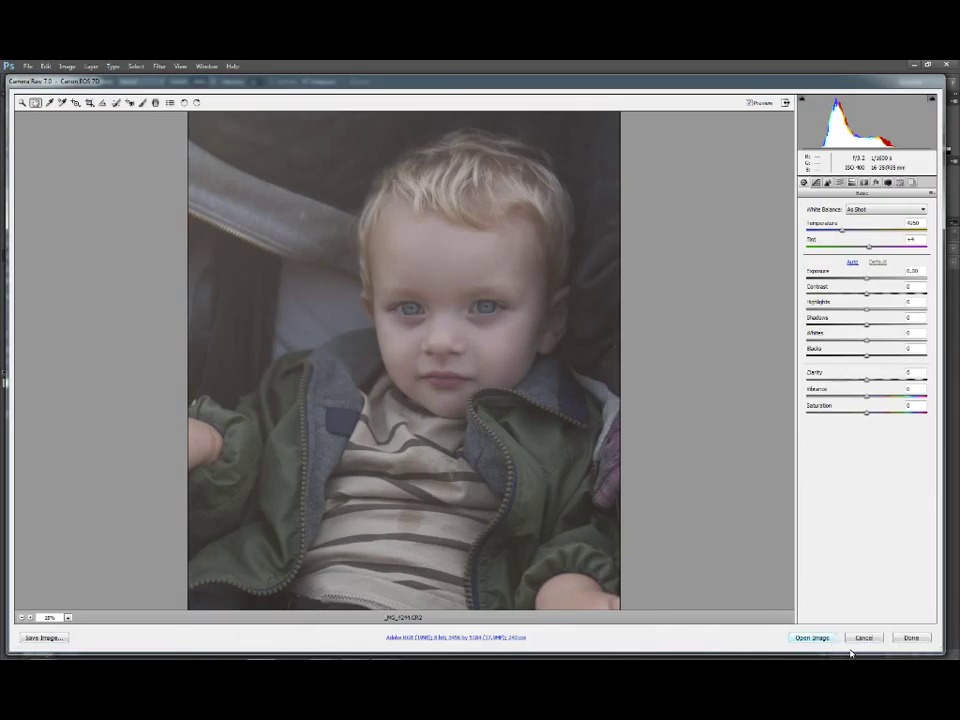
Open the raw photo from Camera Raw for editing with its default settings and choose the Move tool
drag(575, 465, 563, 486)
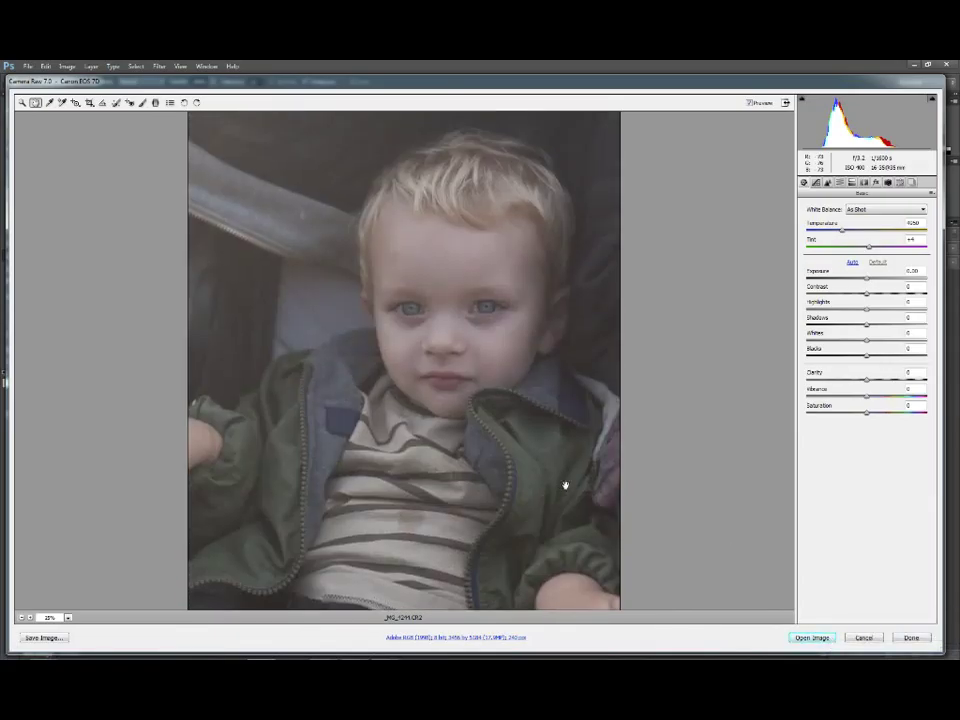
click(823, 638)
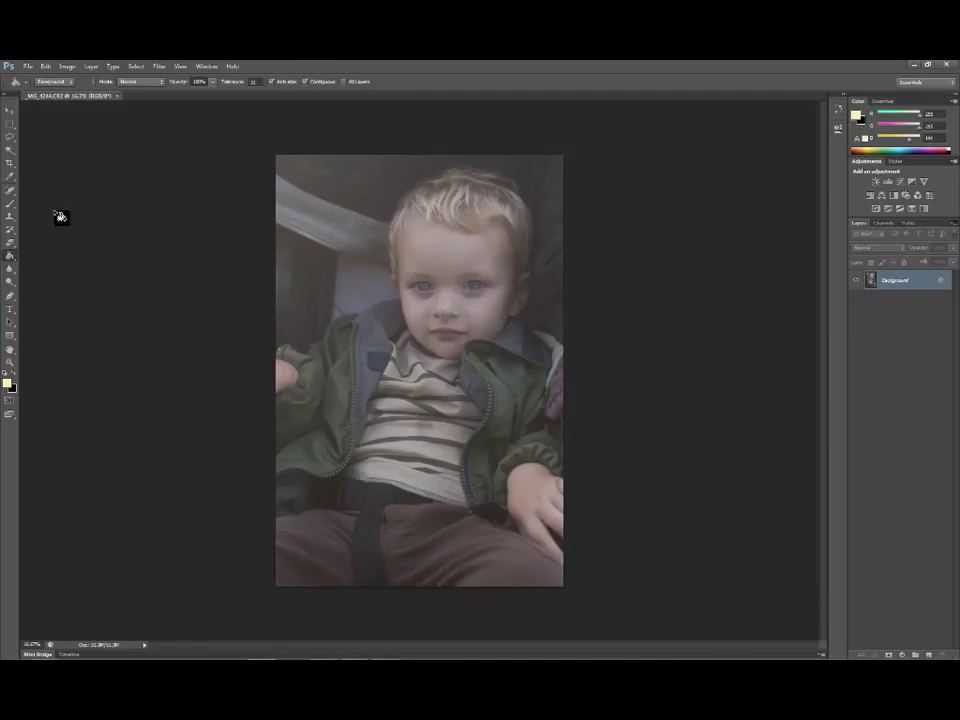
click(10, 110)
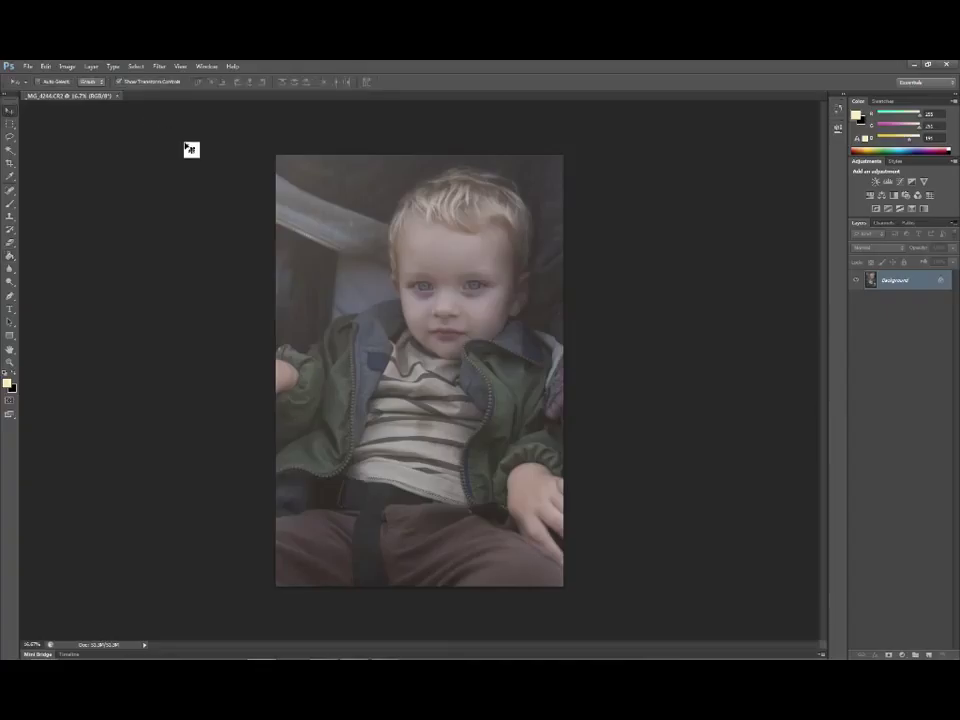
Add a Curves adjustment layer above the Background with the default layer options
click(91, 67)
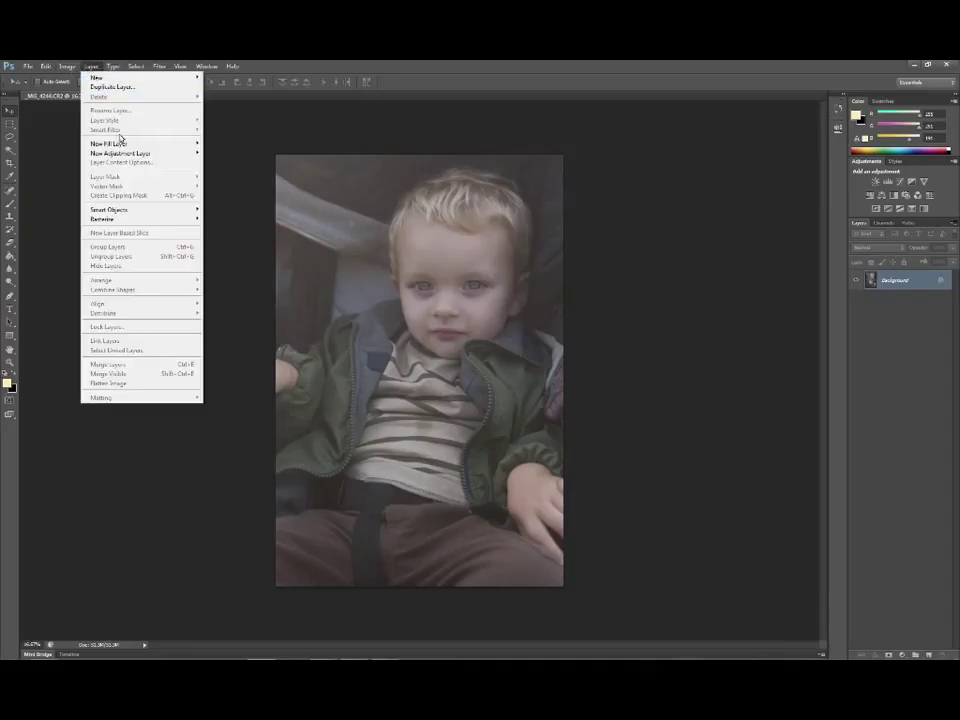
mouse_move(128, 155)
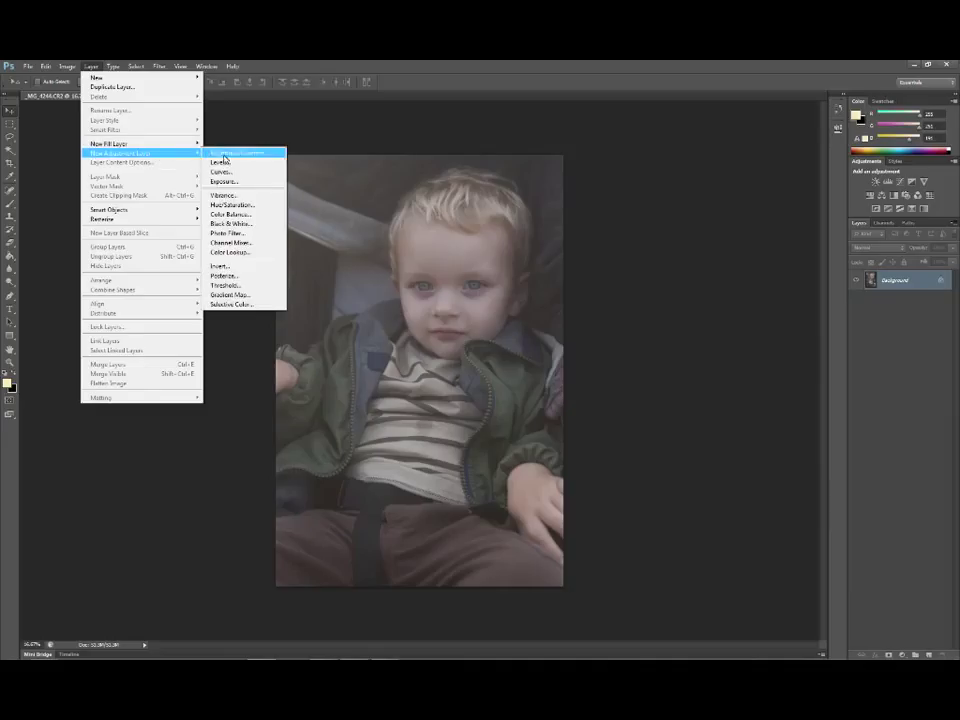
click(228, 166)
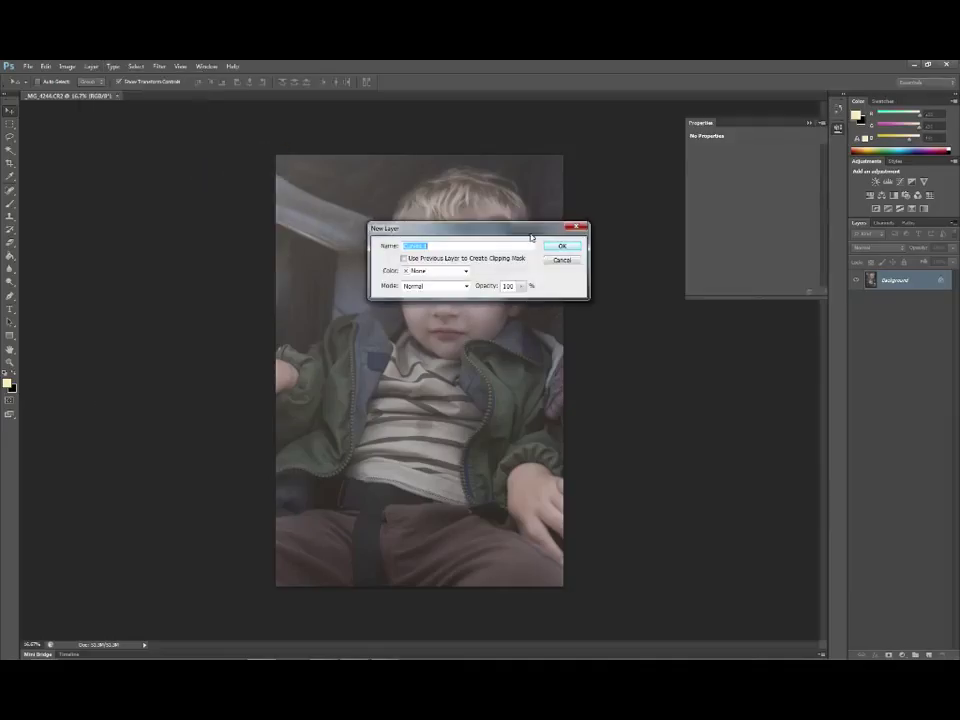
click(558, 249)
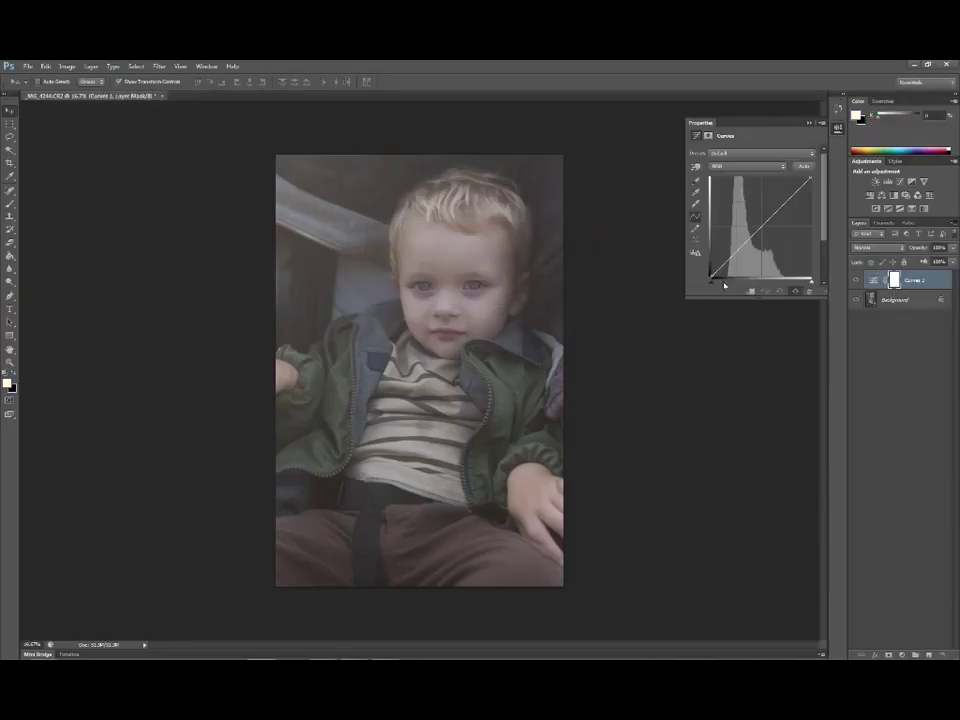
Steepen the RGB curve by moving the white point in toward the histogram's bright end and the black point slightly inward
click(757, 260)
drag(757, 260, 788, 281)
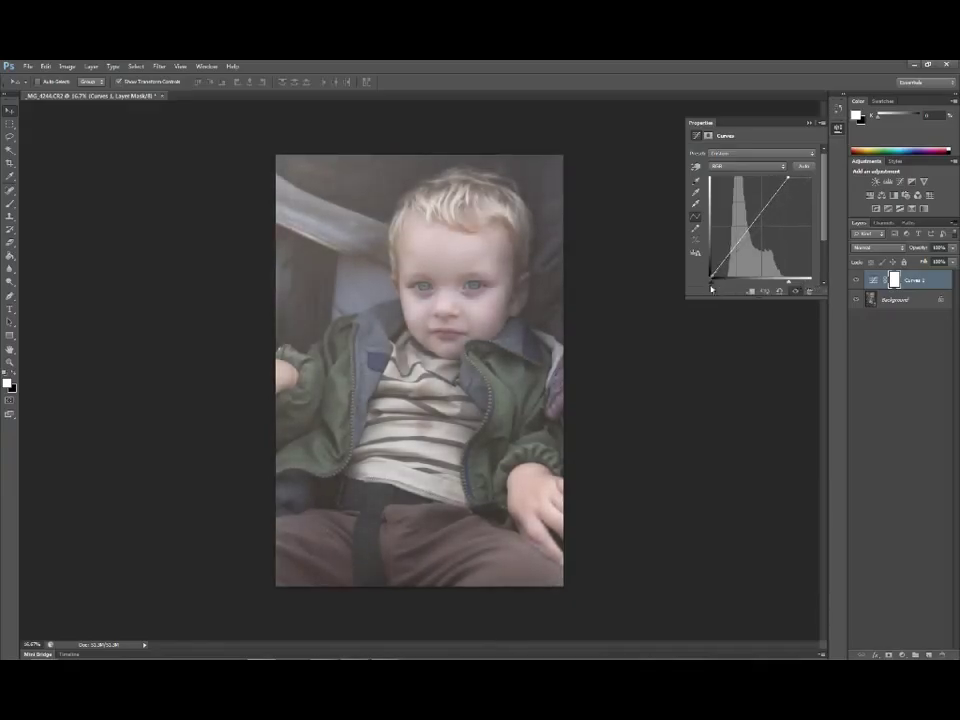
drag(711, 282, 725, 283)
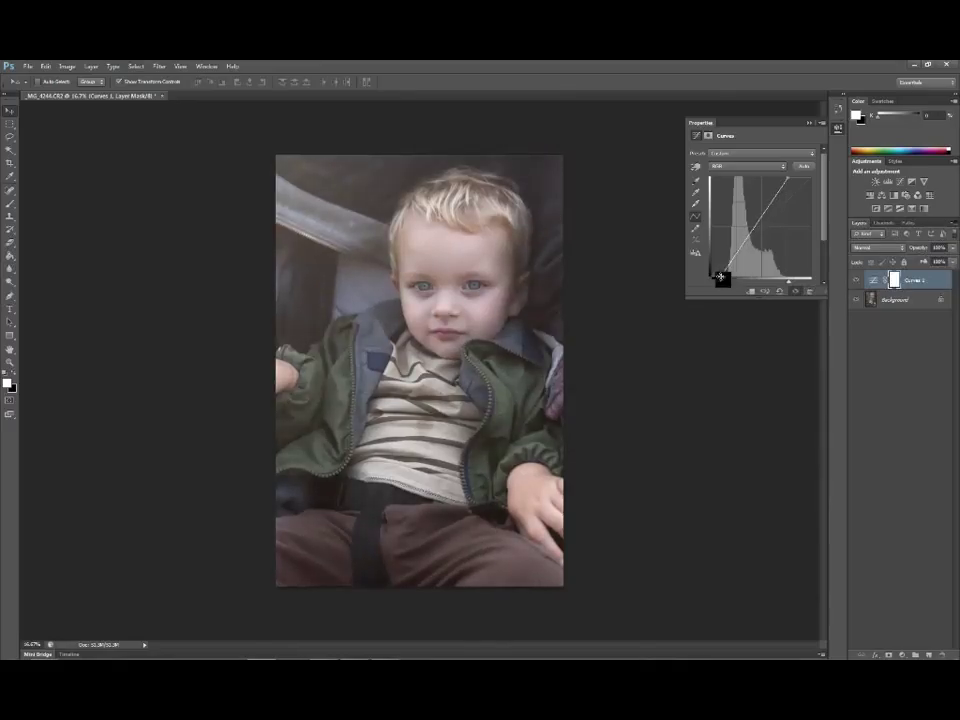
drag(724, 279, 719, 279)
click(885, 312)
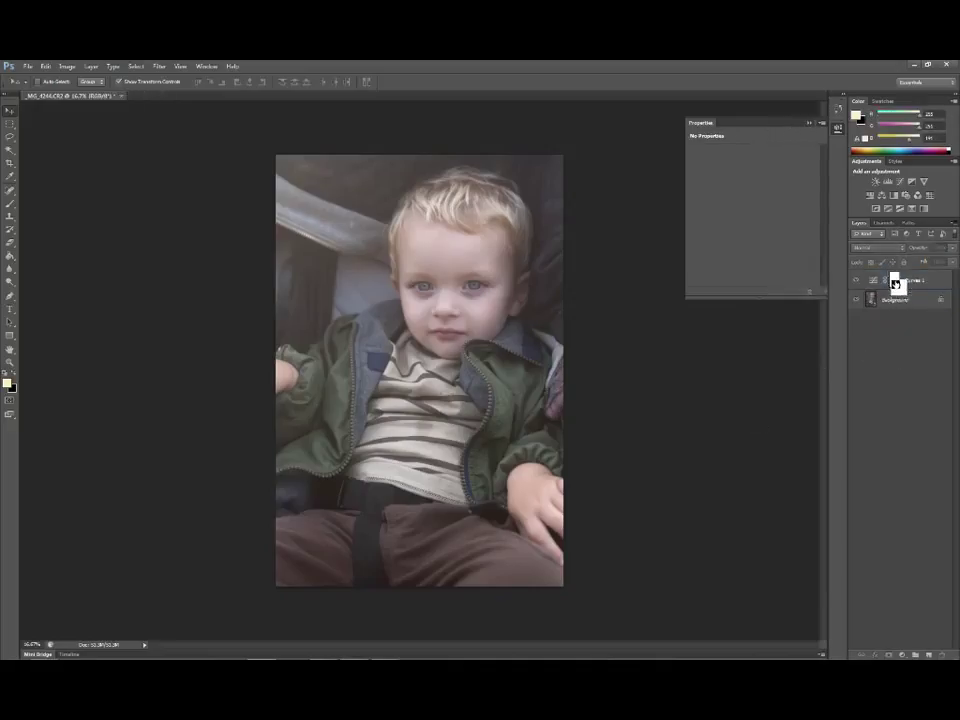
click(874, 285)
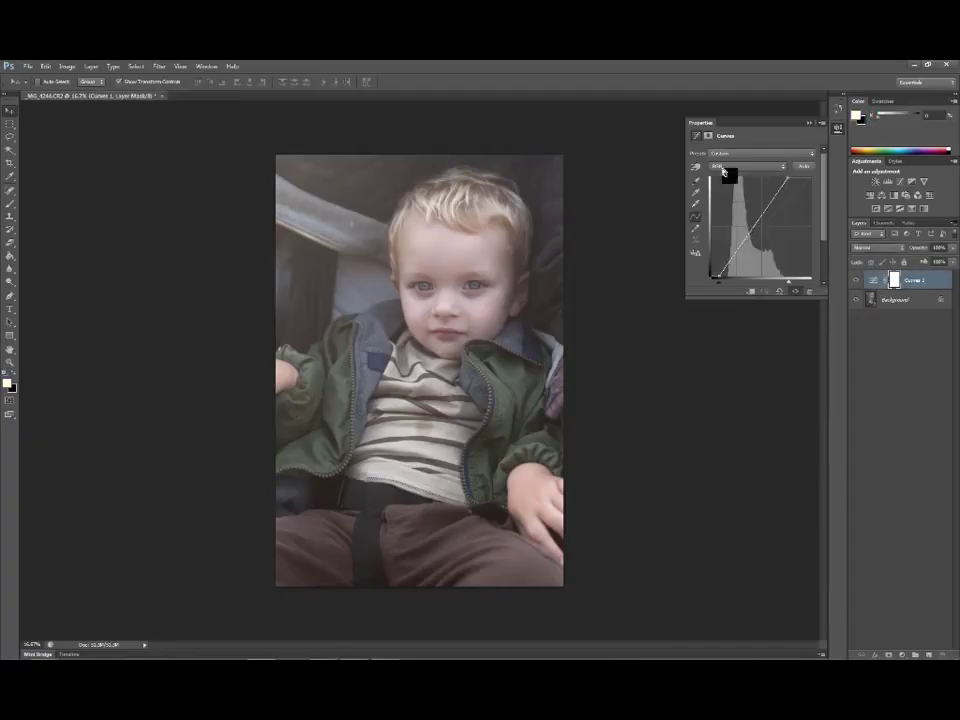
drag(798, 284, 788, 286)
drag(894, 281, 292, 193)
Add a Brightness/Contrast adjustment layer with the contrast set to 31 and the brightness to 27
click(98, 68)
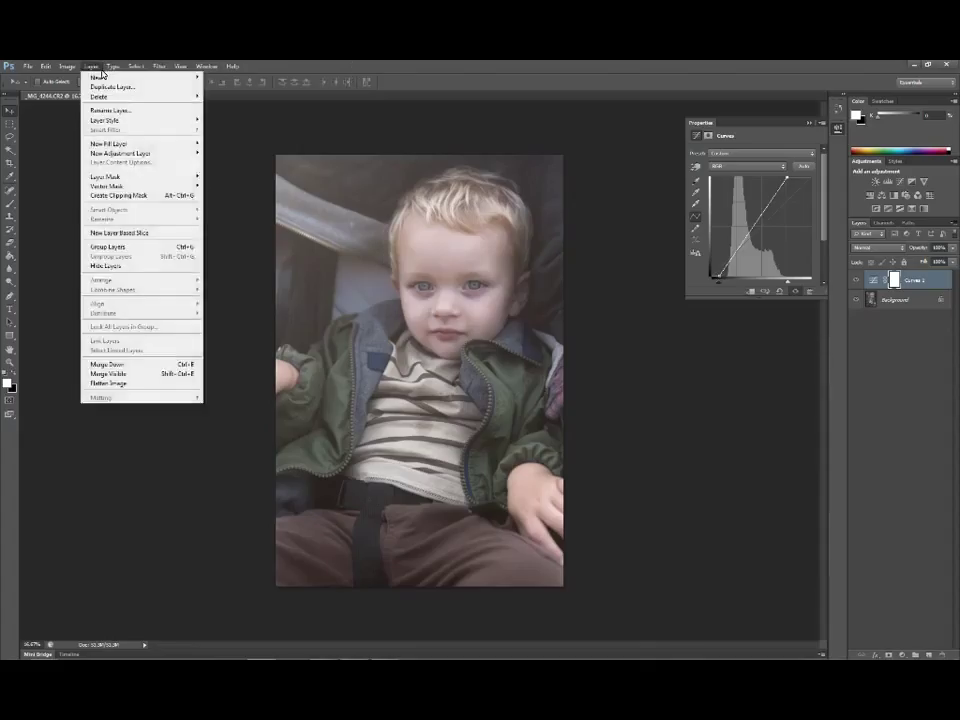
mouse_move(115, 73)
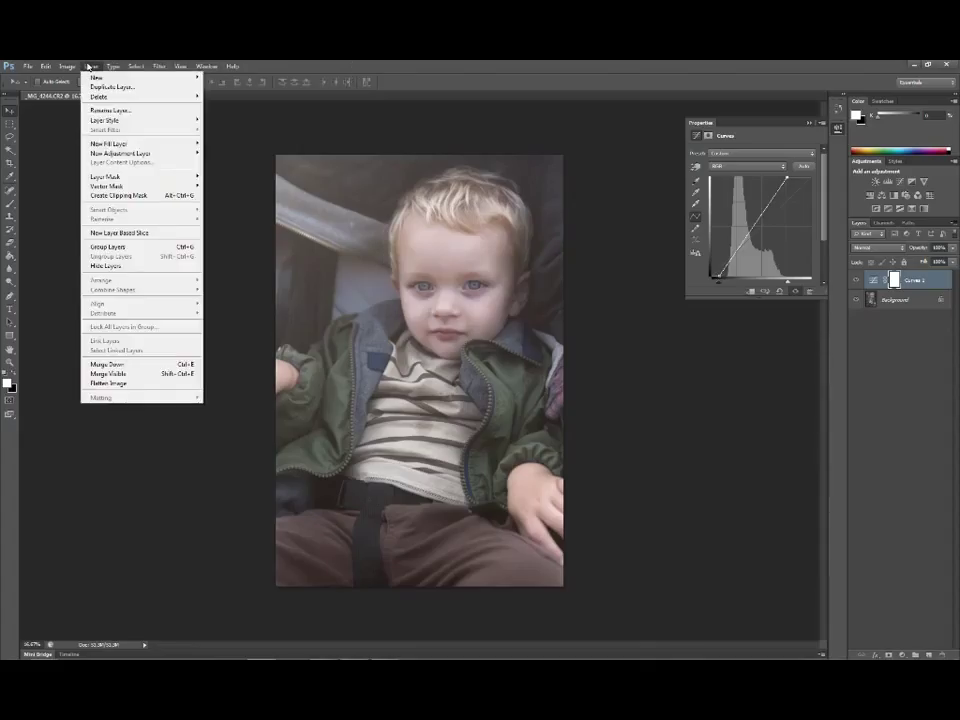
mouse_move(137, 152)
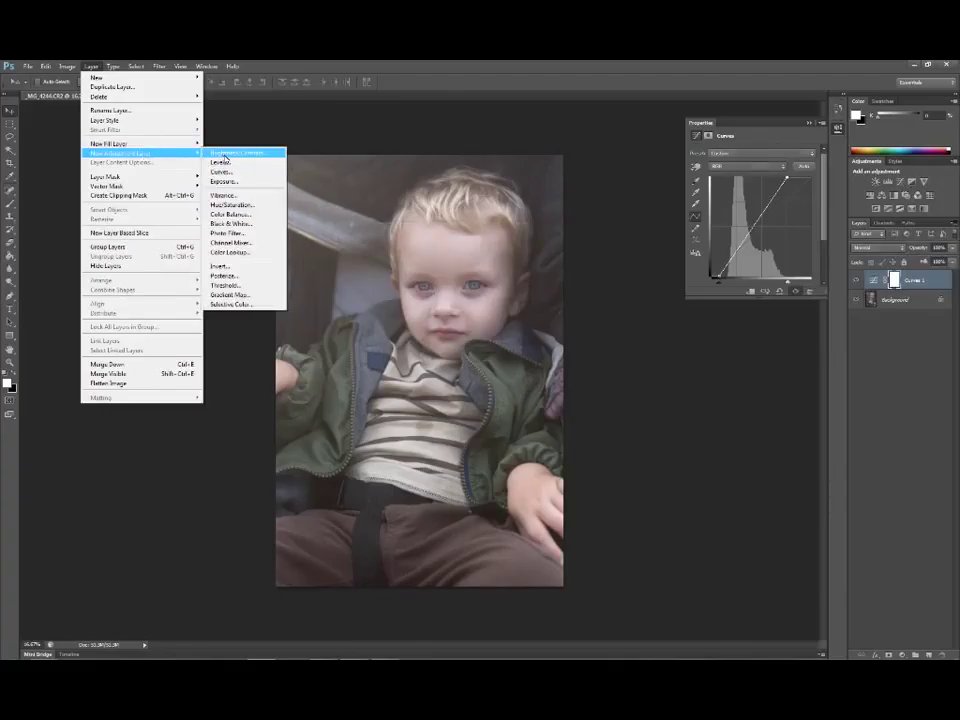
click(225, 155)
click(560, 244)
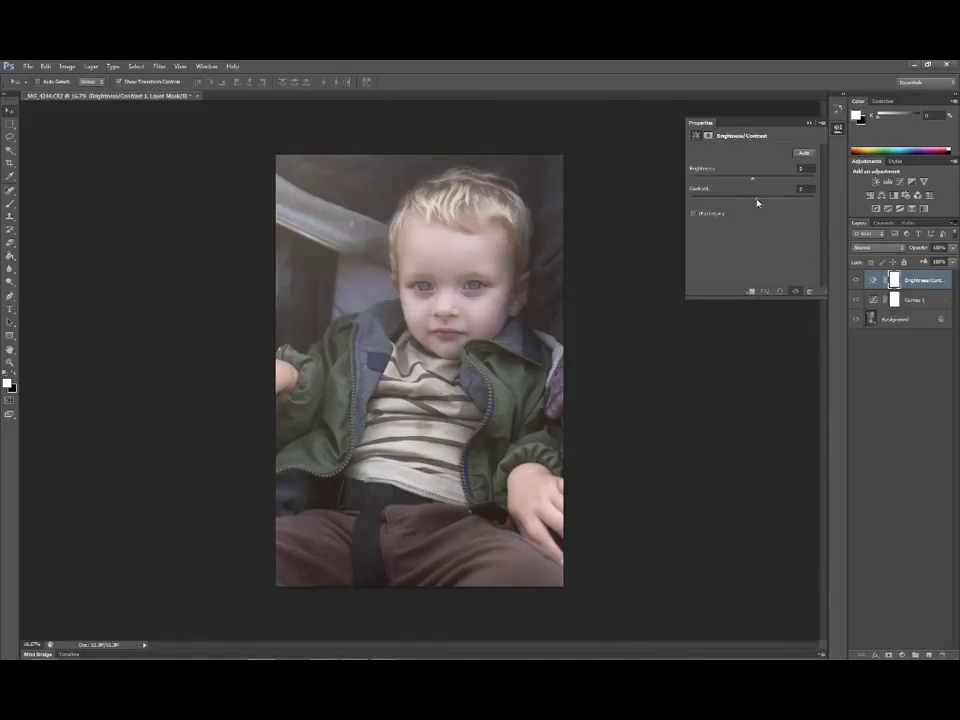
drag(756, 203, 771, 203)
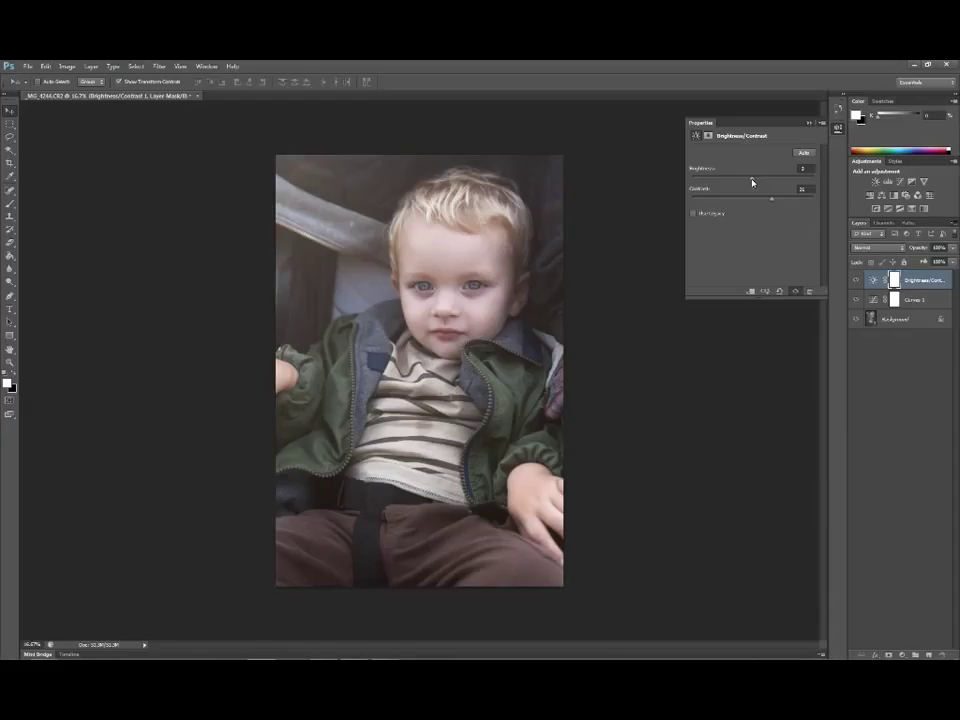
drag(754, 182, 767, 183)
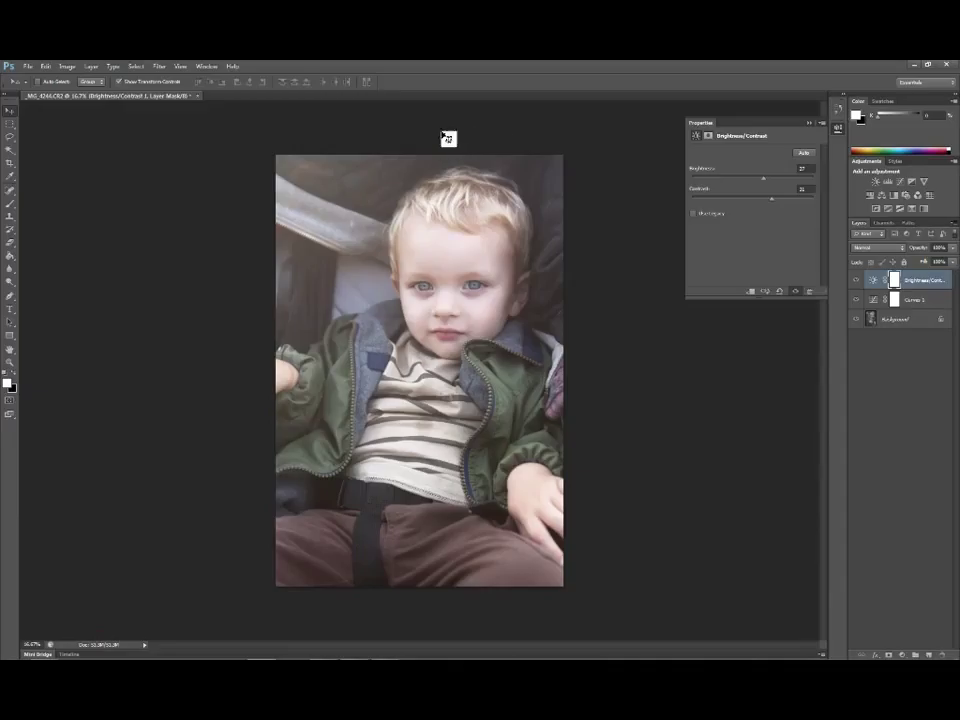
Add a Vibrance adjustment layer above the Brightness/Contrast layer with the default layer options
click(99, 70)
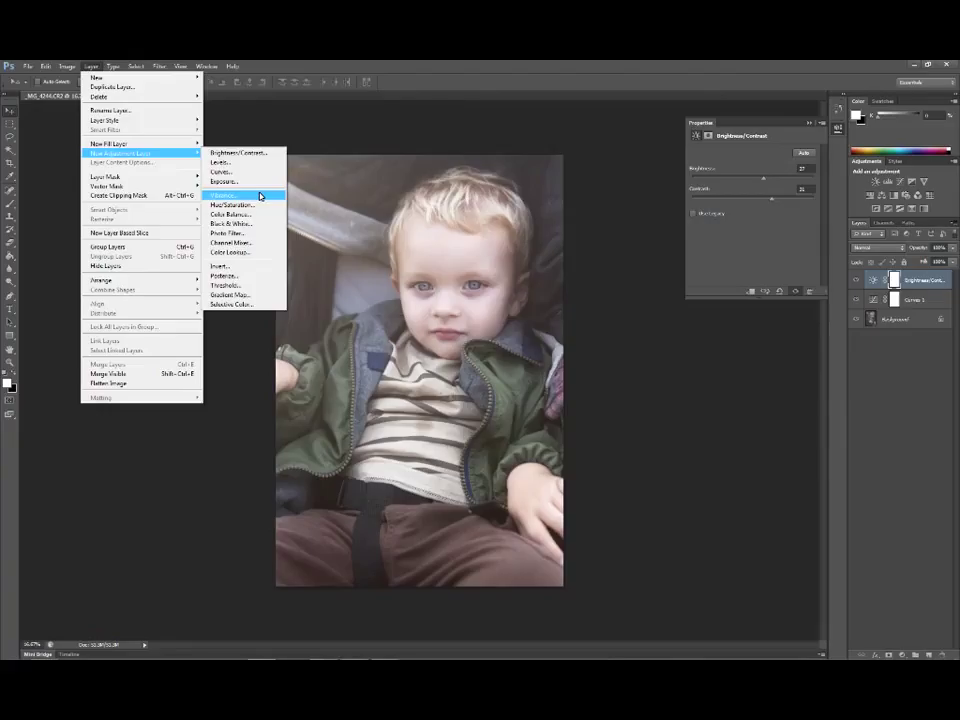
click(260, 196)
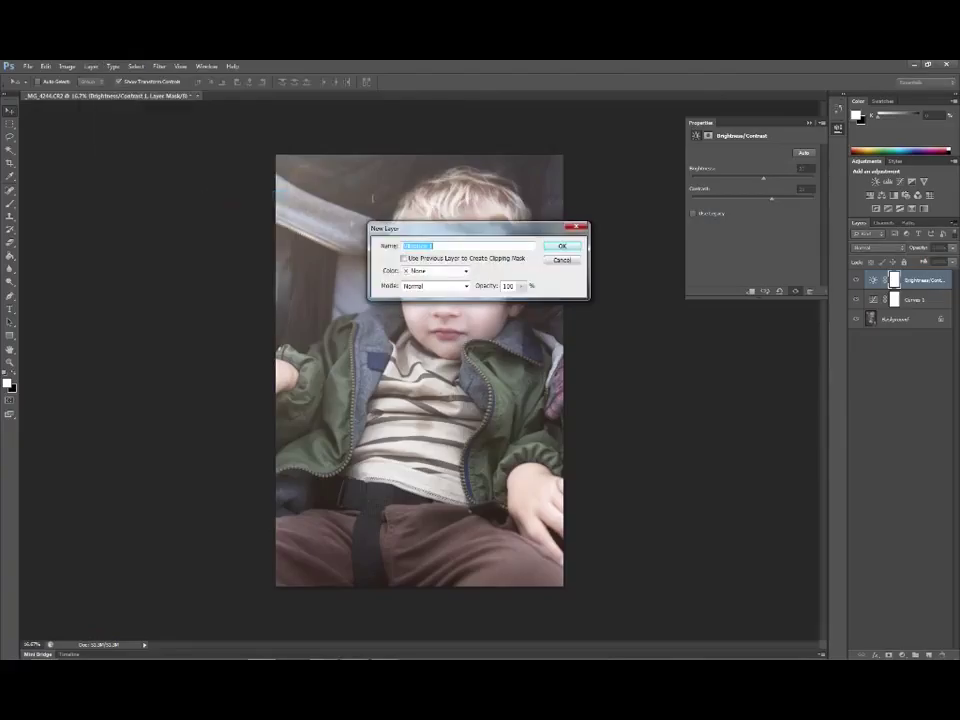
click(558, 247)
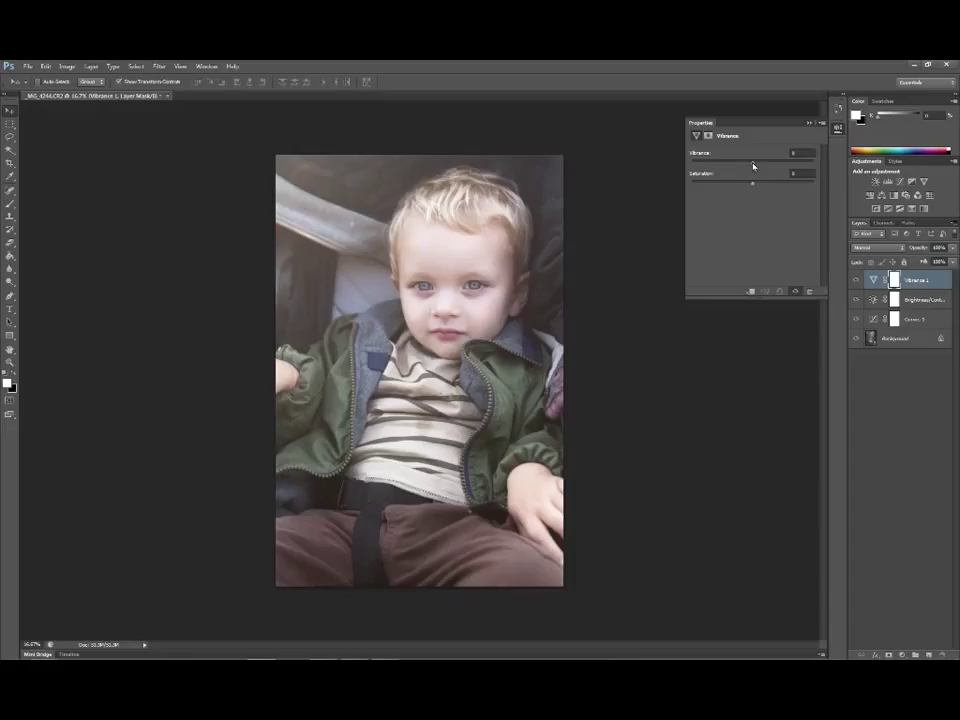
Try out extreme vibrance and saturation combinations, such as +100 with -54 and -100 with strongly raised saturation
drag(754, 187, 775, 171)
drag(752, 183, 767, 187)
drag(766, 187, 720, 189)
drag(773, 163, 855, 167)
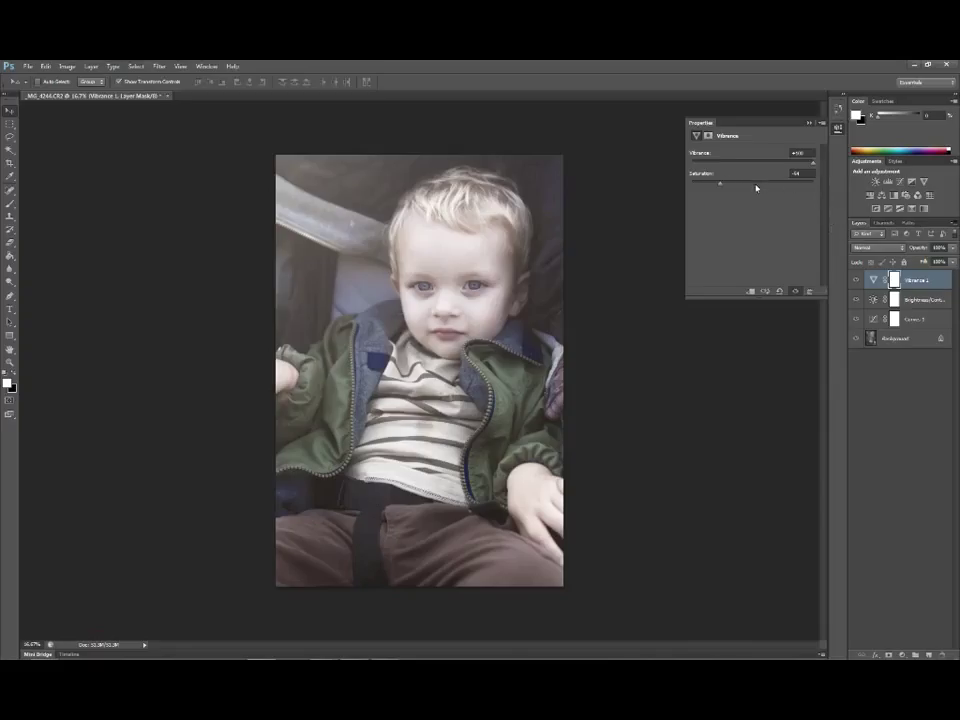
drag(757, 186, 685, 180)
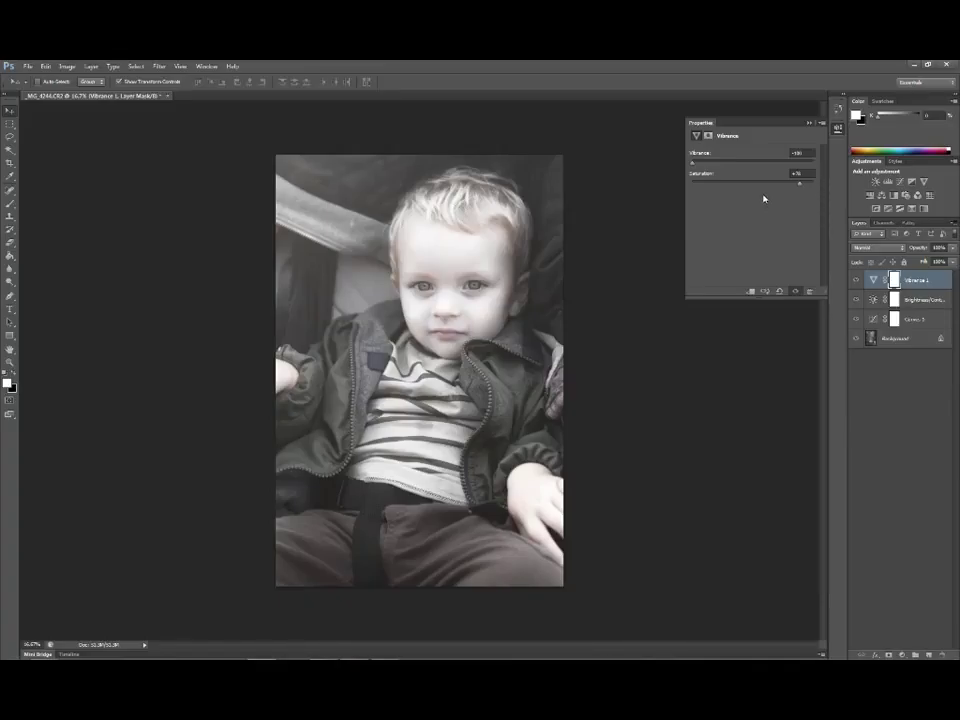
drag(800, 183, 822, 186)
Set the Vibrance layer to about +66 vibrance and +3 saturation, and collapse its settings
drag(757, 187, 754, 185)
click(775, 163)
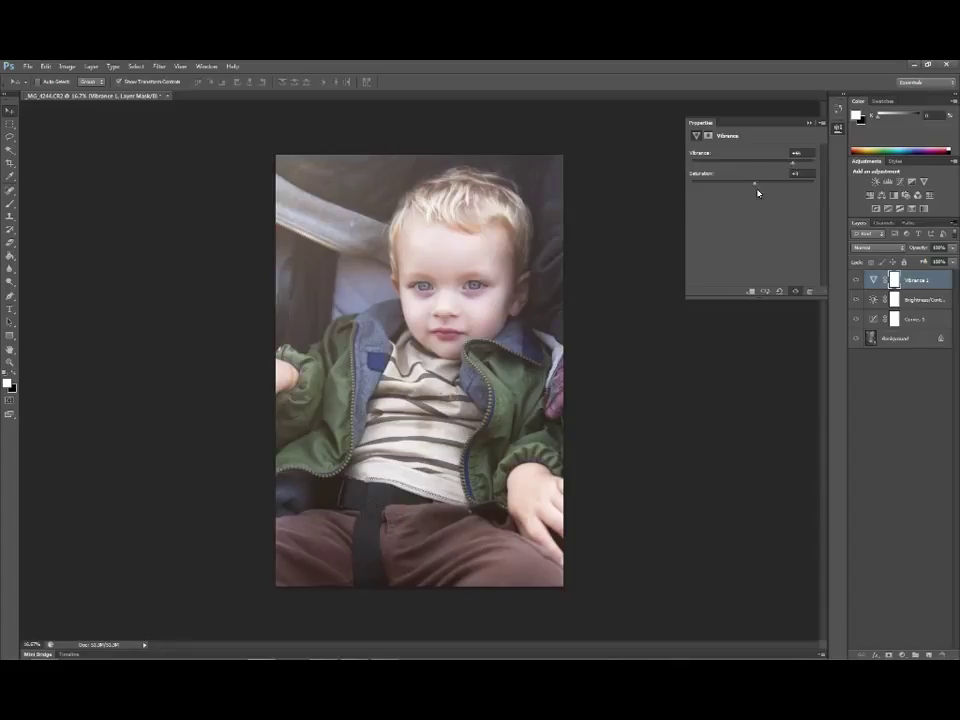
click(812, 122)
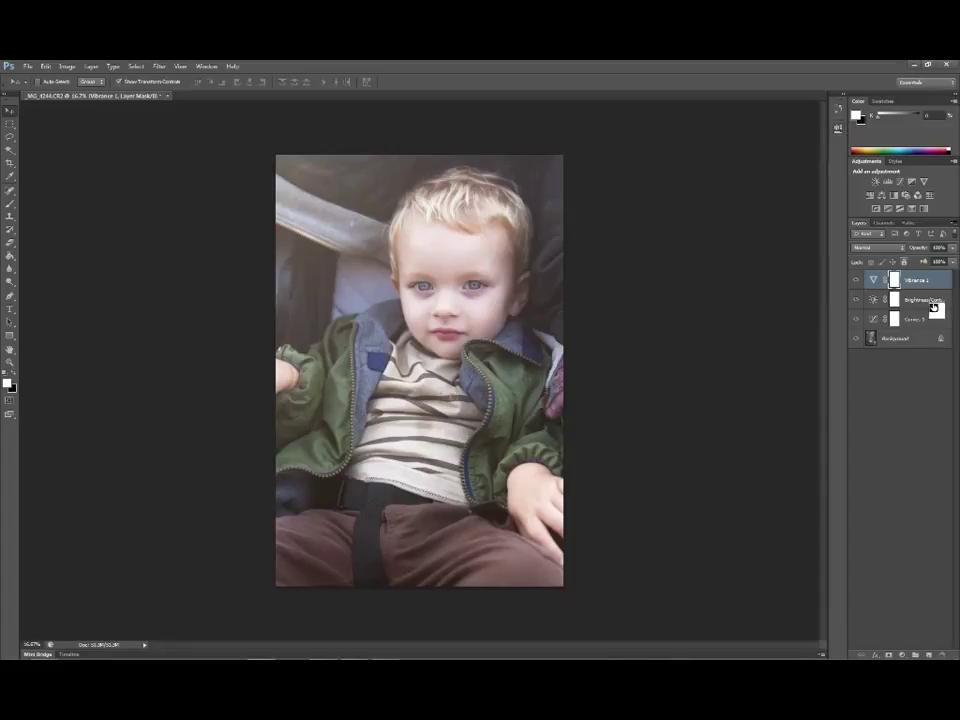
Reopen the Brightness/Contrast layer's settings, reduce the brightness to 17 and fine-tune the contrast
click(906, 340)
drag(906, 340, 943, 306)
click(872, 302)
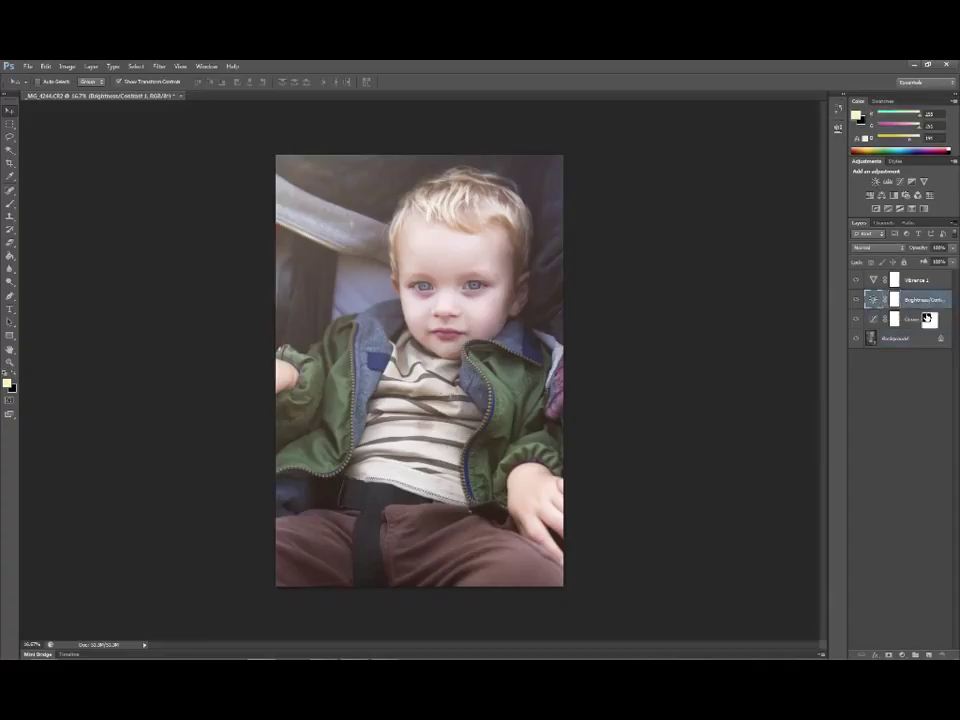
double_click(870, 301)
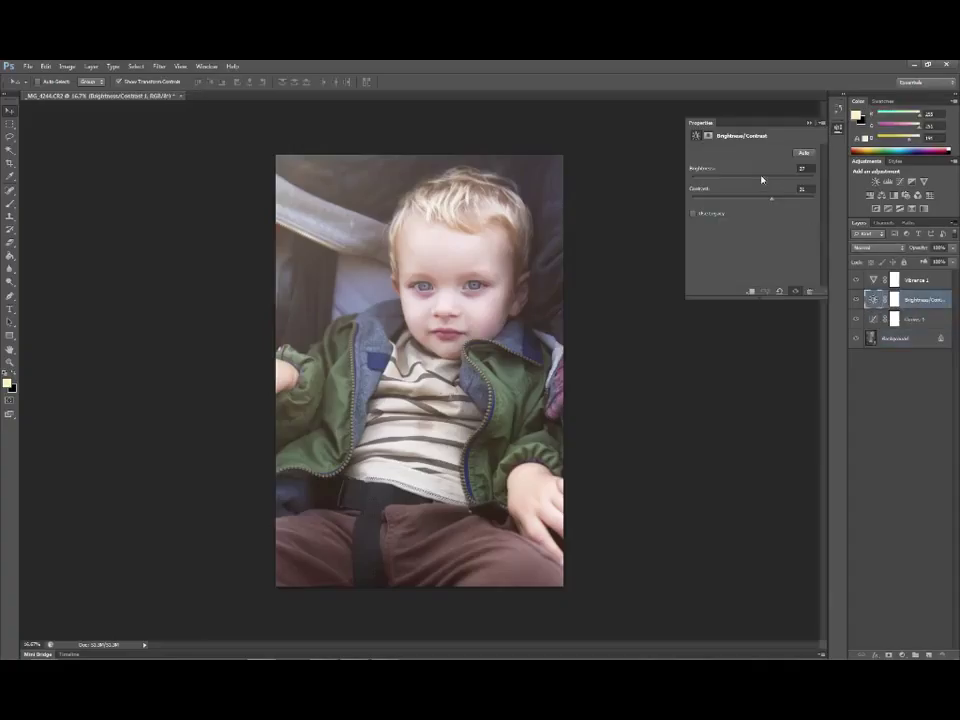
drag(765, 181, 758, 183)
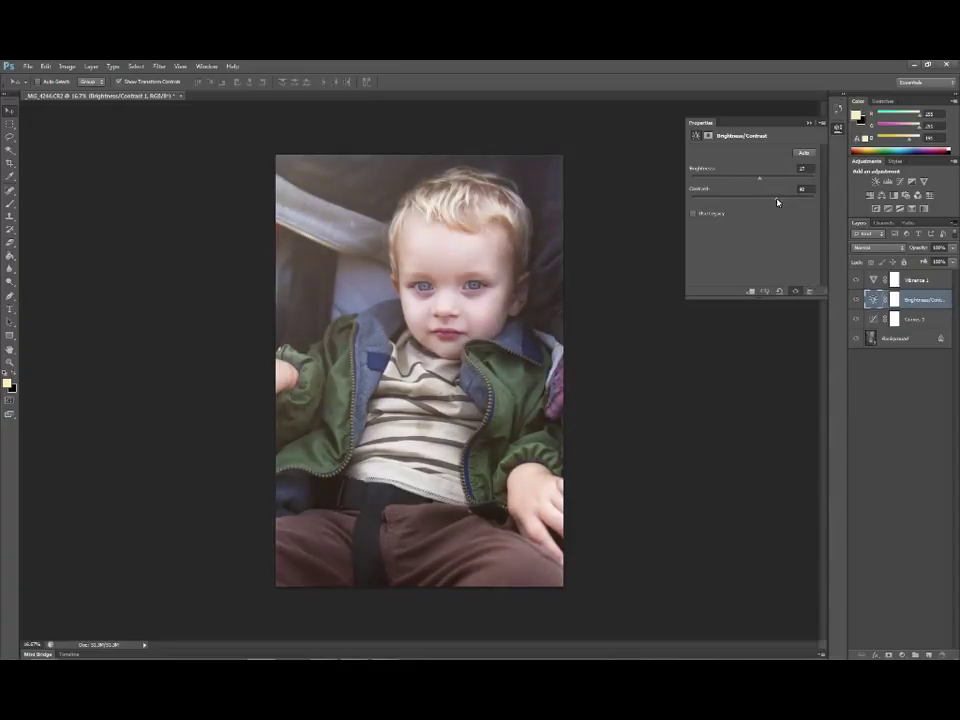
drag(777, 202, 770, 203)
click(808, 122)
Add a Color Balance adjustment layer directly above the Curves layer with the default layer options
click(916, 340)
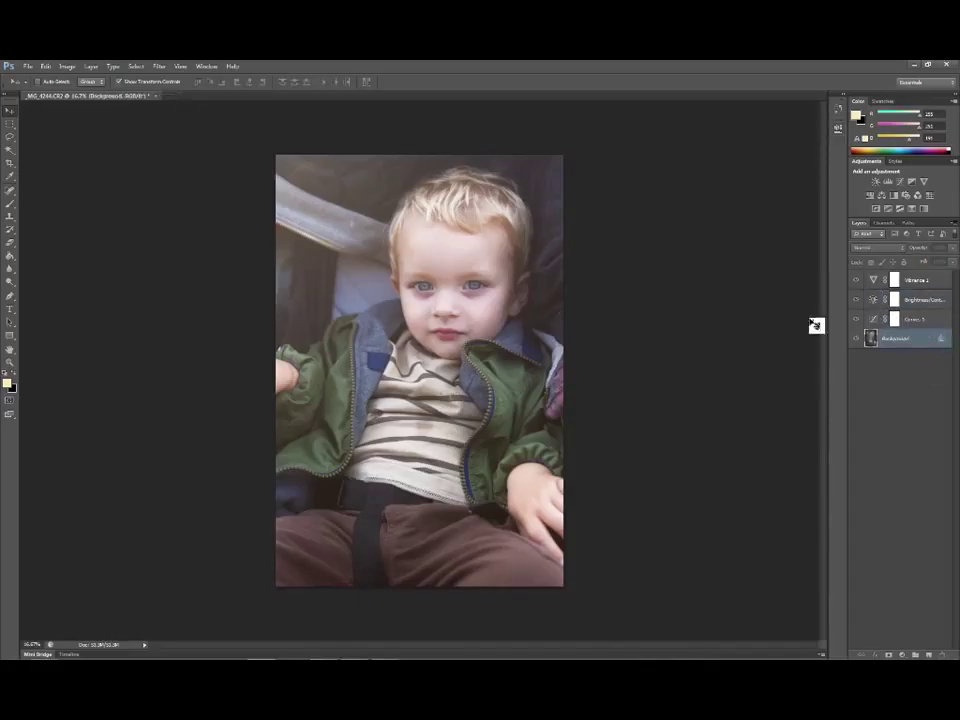
click(916, 320)
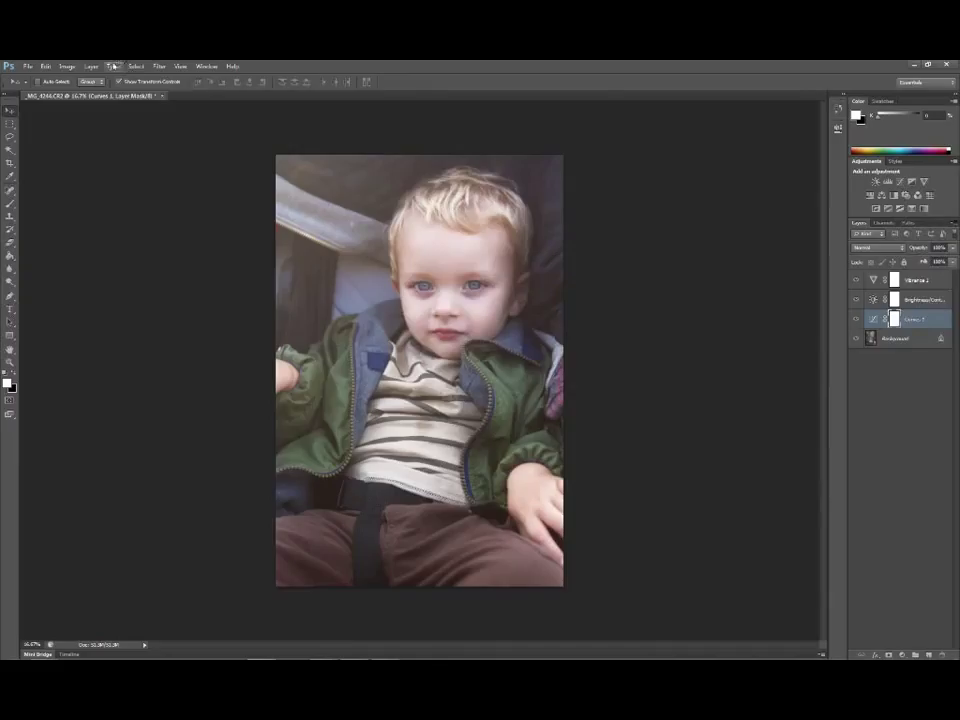
click(45, 66)
mouse_move(91, 66)
mouse_move(133, 154)
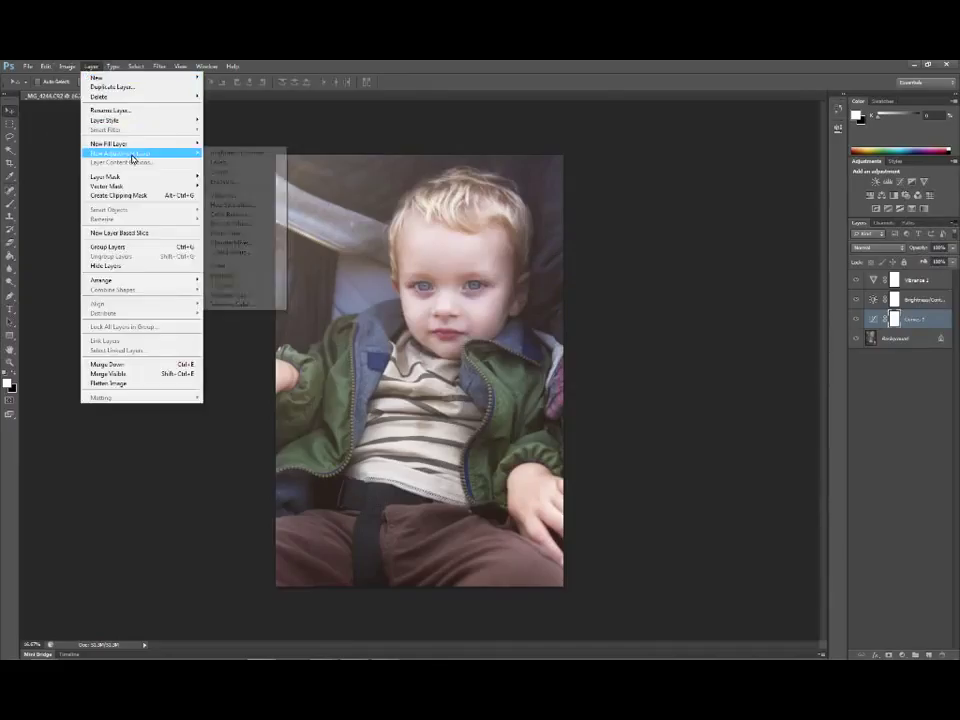
click(262, 213)
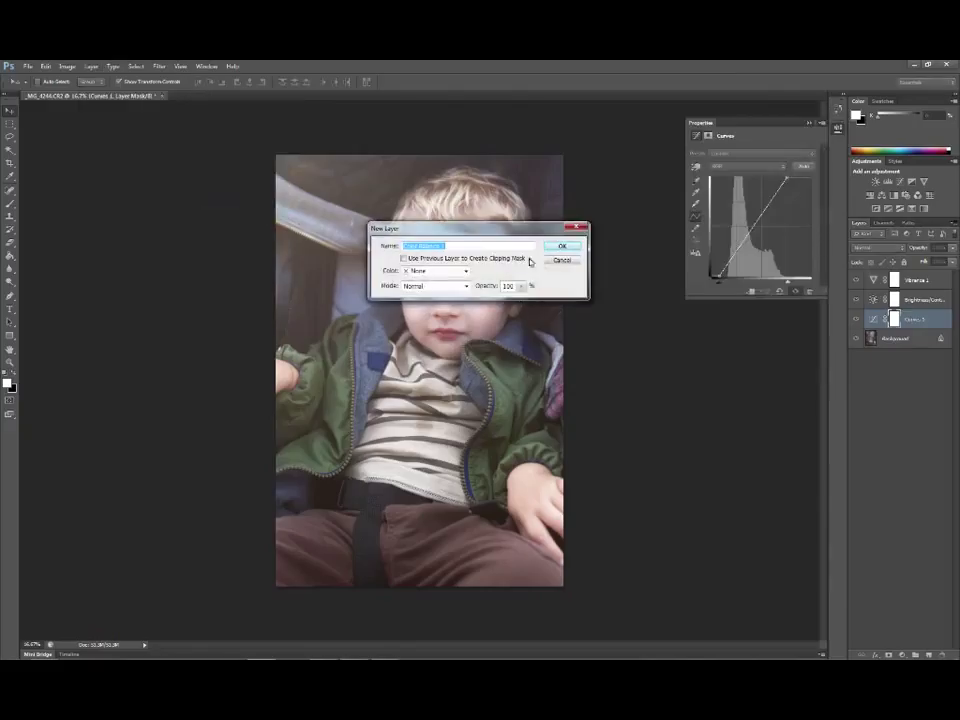
click(559, 246)
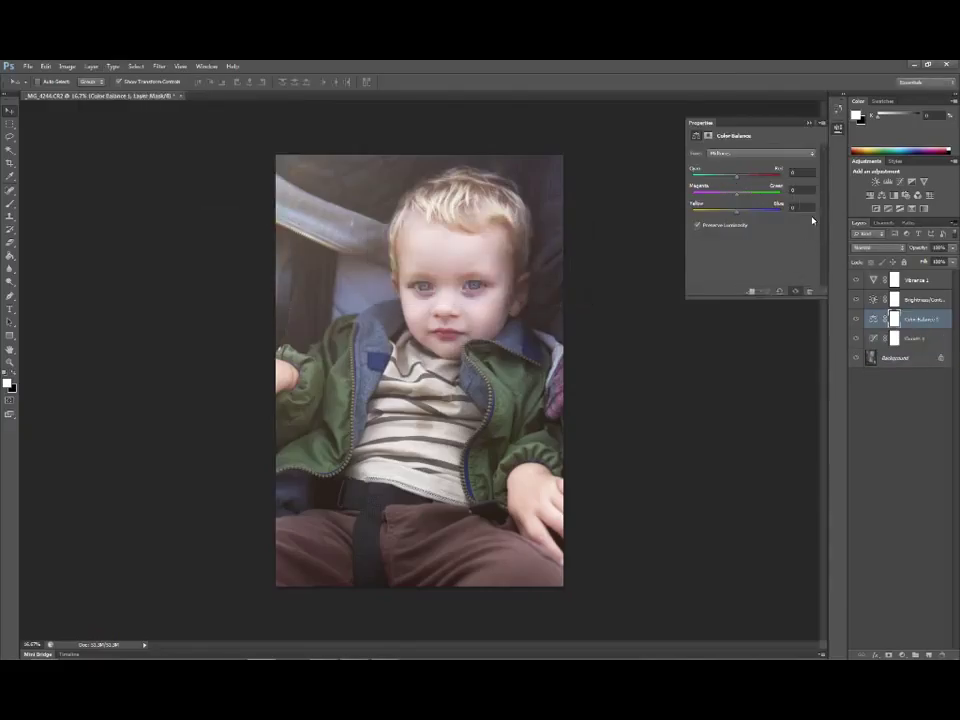
Test the cyan–red balance of the midtones on the Color Balance layer
click(739, 154)
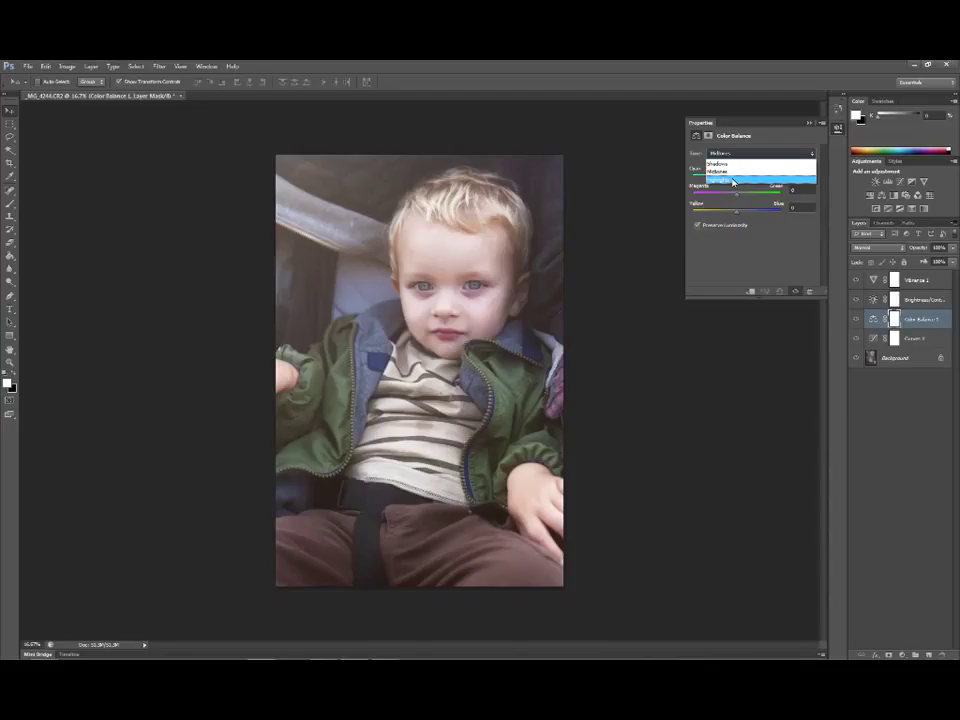
click(754, 259)
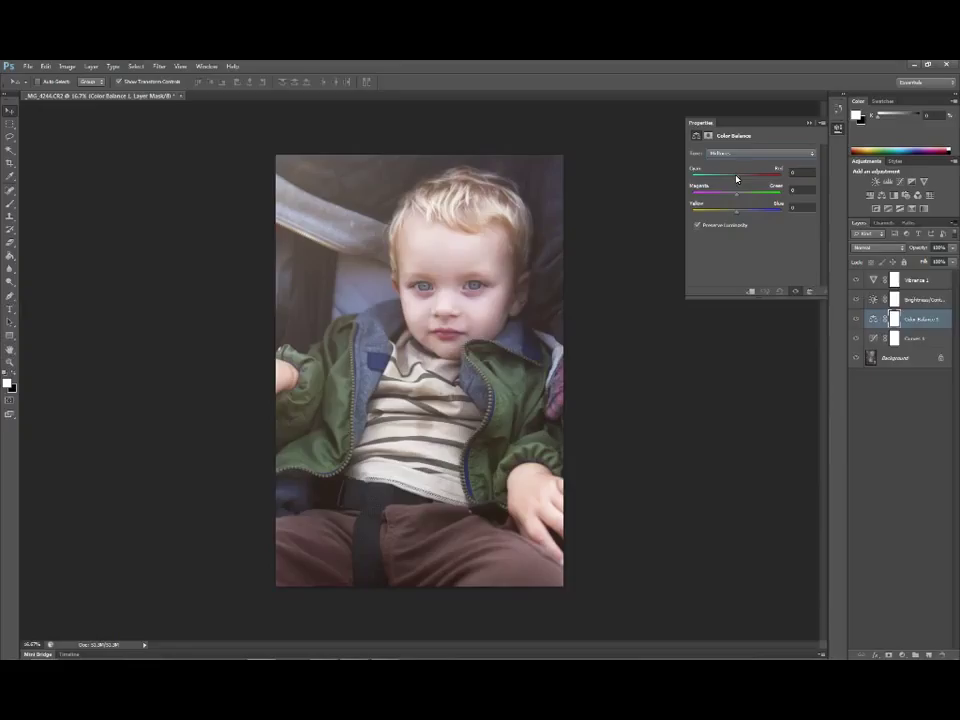
mouse_move(736, 179)
mouse_down()
mouse_move(722, 181)
mouse_move(736, 183)
mouse_up()
Fine-tune the yellow–blue and cyan–red balance of the highlights, and finish by selecting the Background layer
click(758, 155)
click(751, 182)
drag(735, 216, 737, 222)
mouse_move(736, 222)
mouse_down()
mouse_move(750, 216)
mouse_move(727, 219)
mouse_move(749, 222)
mouse_move(730, 225)
mouse_move(740, 227)
mouse_up()
mouse_move(739, 215)
mouse_down()
mouse_move(743, 195)
mouse_move(730, 203)
mouse_up()
drag(734, 177, 735, 183)
click(896, 482)
click(913, 358)
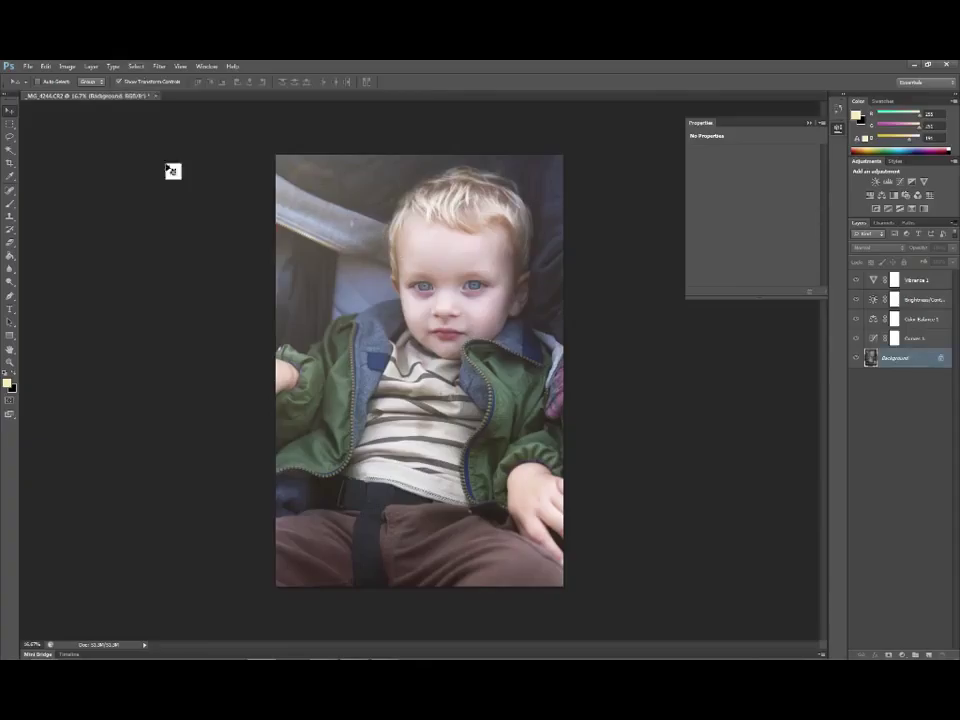
Collapse the empty adjustment properties to clear the view of the photo
click(90, 66)
drag(926, 370, 884, 364)
click(809, 123)
right_click(884, 364)
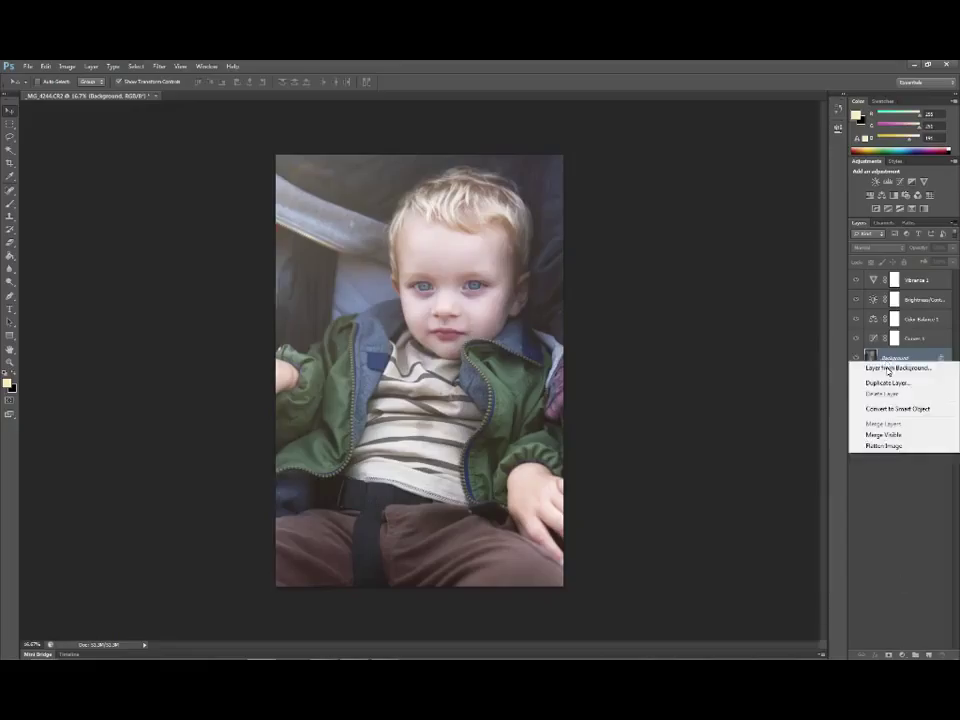
click(887, 368)
key(Escape)
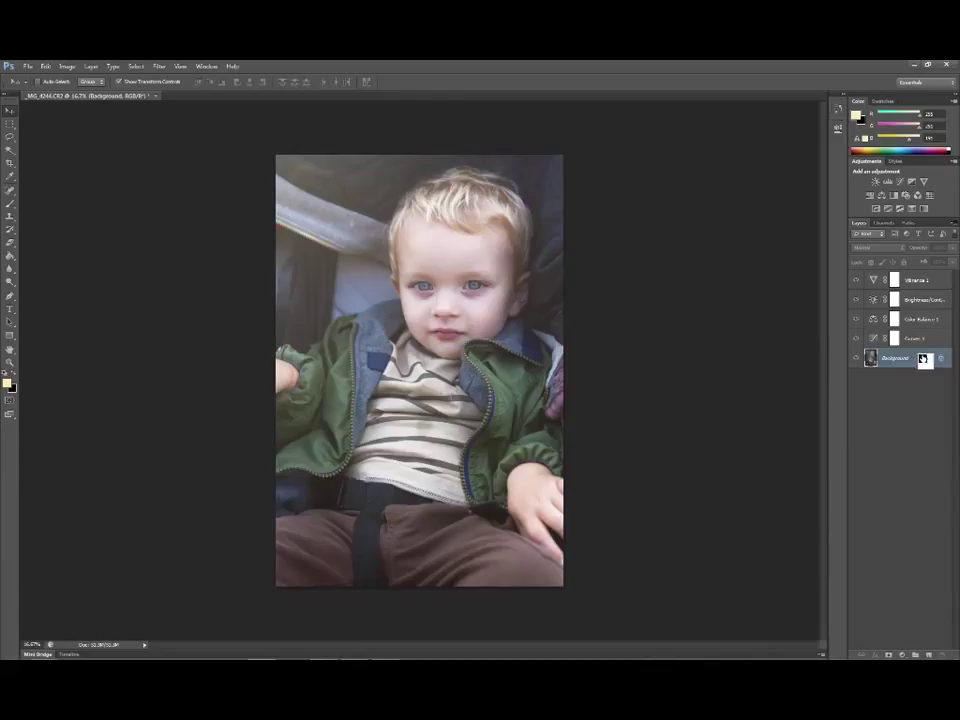
right_click(887, 362)
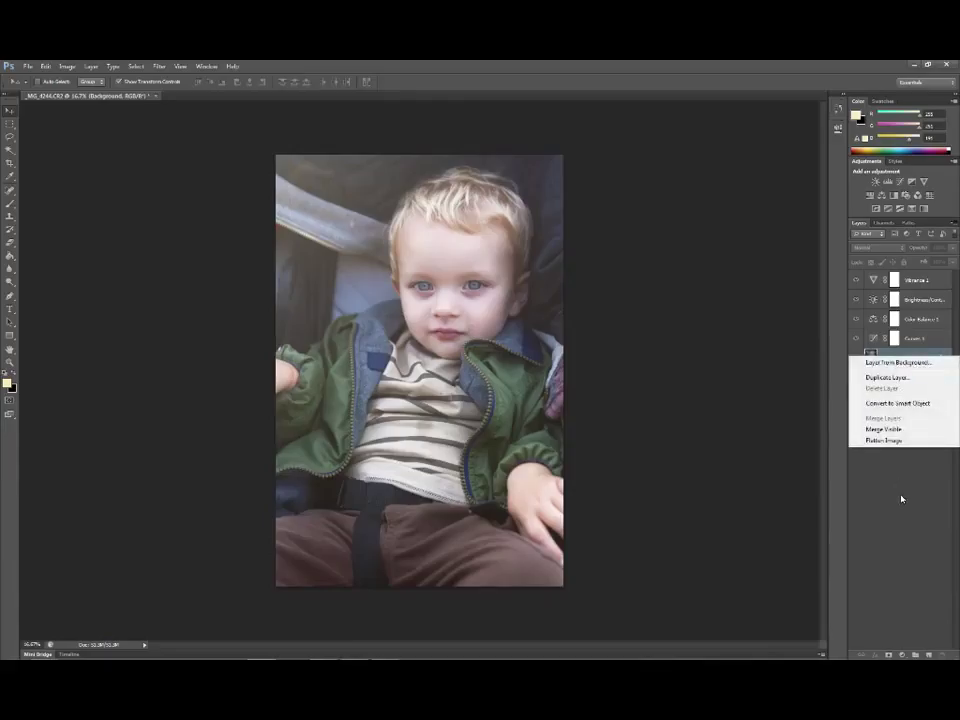
click(900, 497)
Duplicate the Background layer, keeping the default name Background copy
drag(906, 360, 908, 362)
right_click(908, 361)
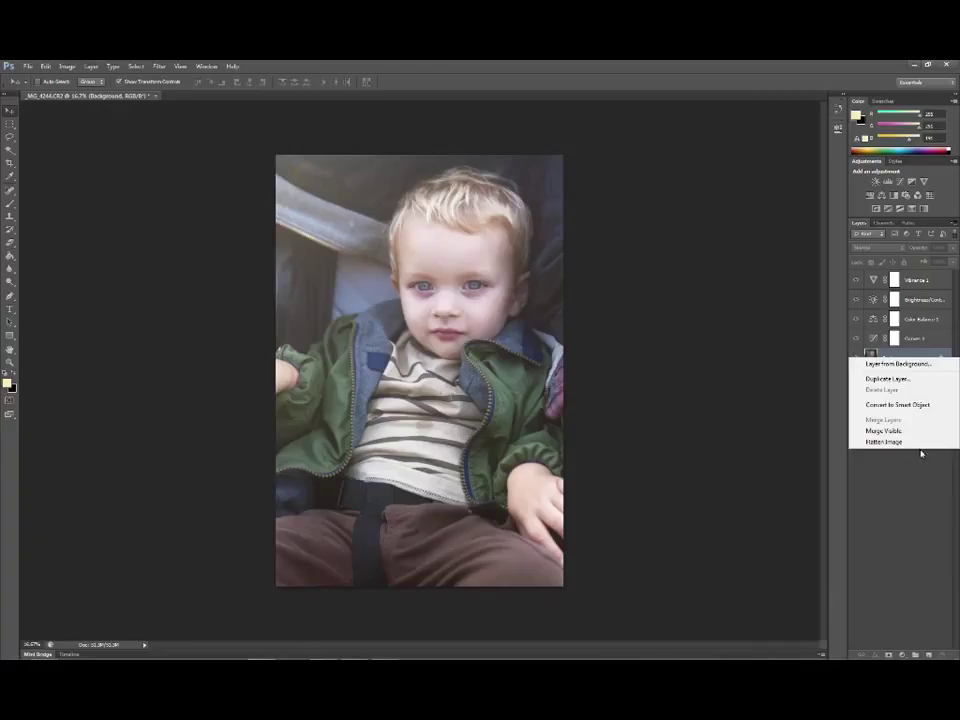
click(916, 380)
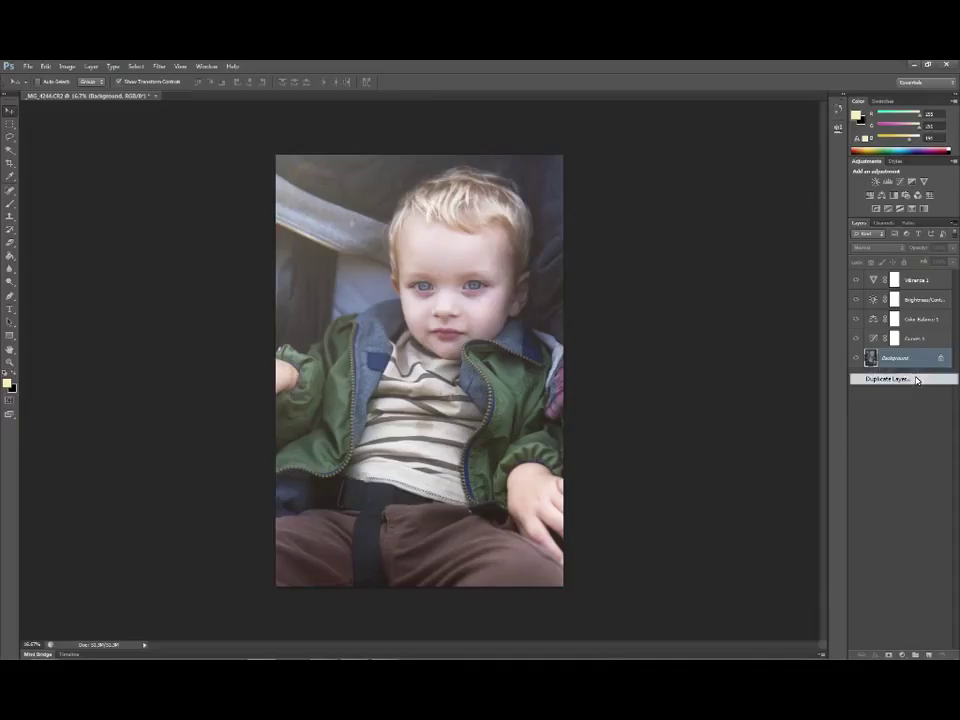
click(562, 244)
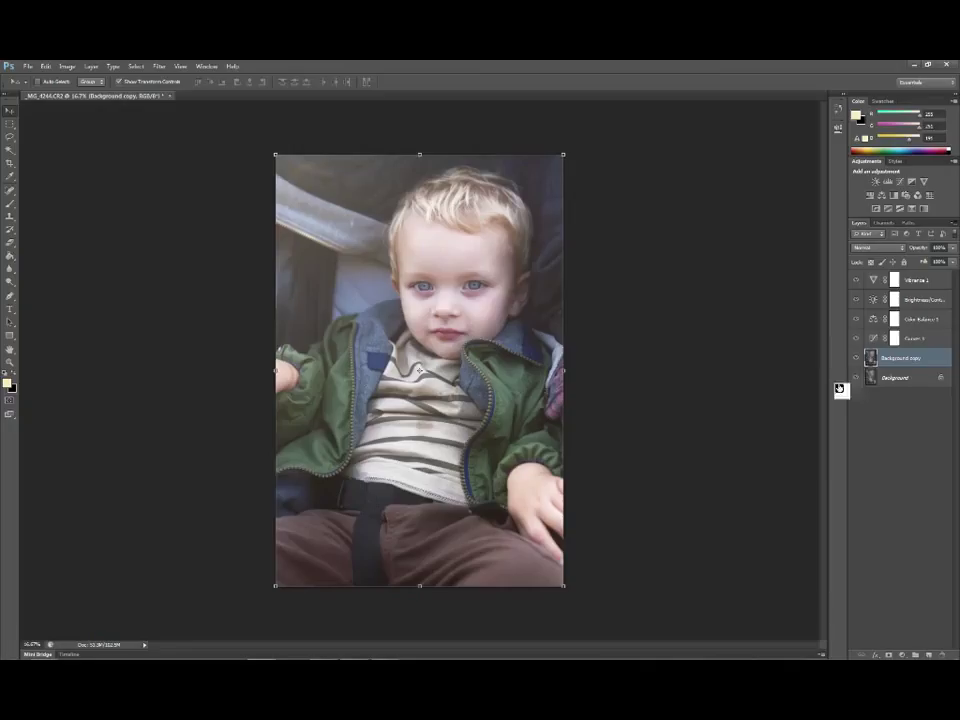
Start the Smart Sharpen filter on the Background copy, centre its preview on the eye and place the dialog beside the portrait
click(159, 66)
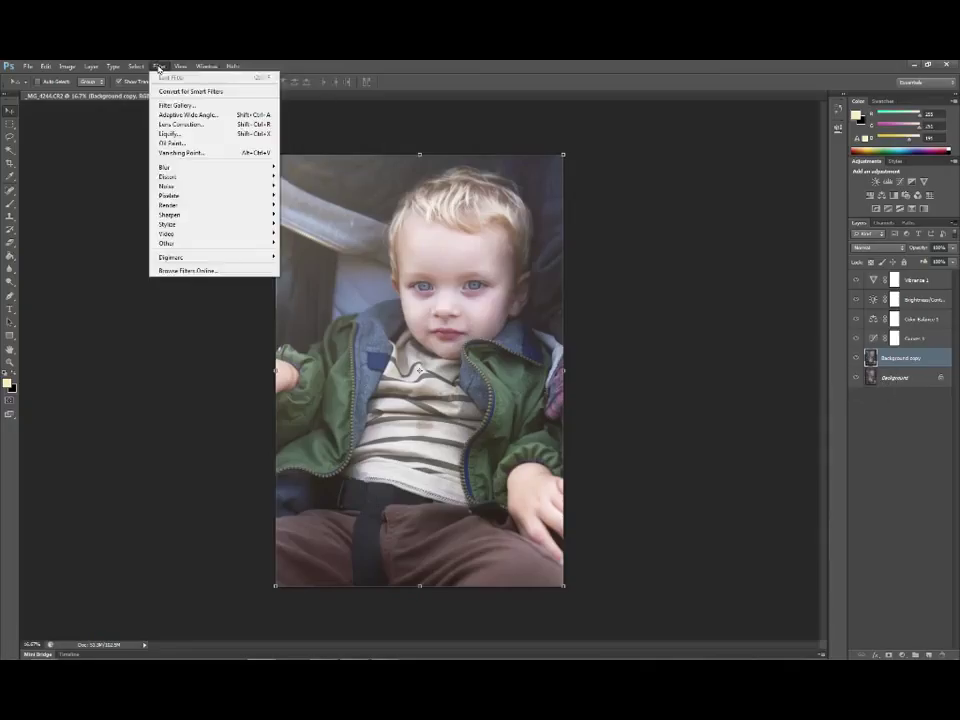
mouse_move(239, 205)
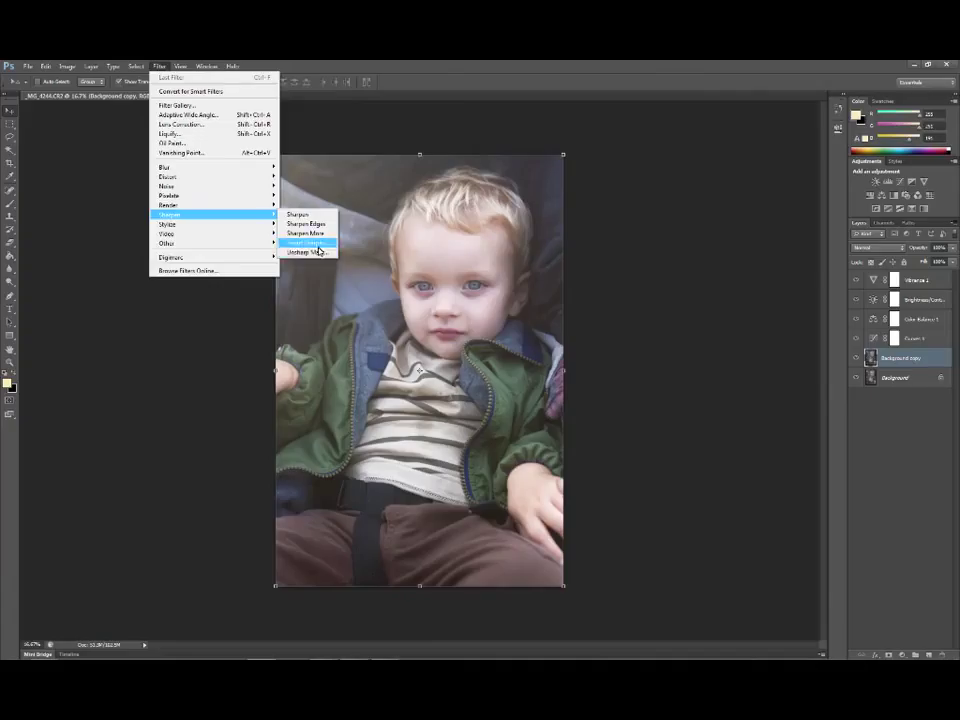
click(312, 243)
drag(454, 253, 431, 328)
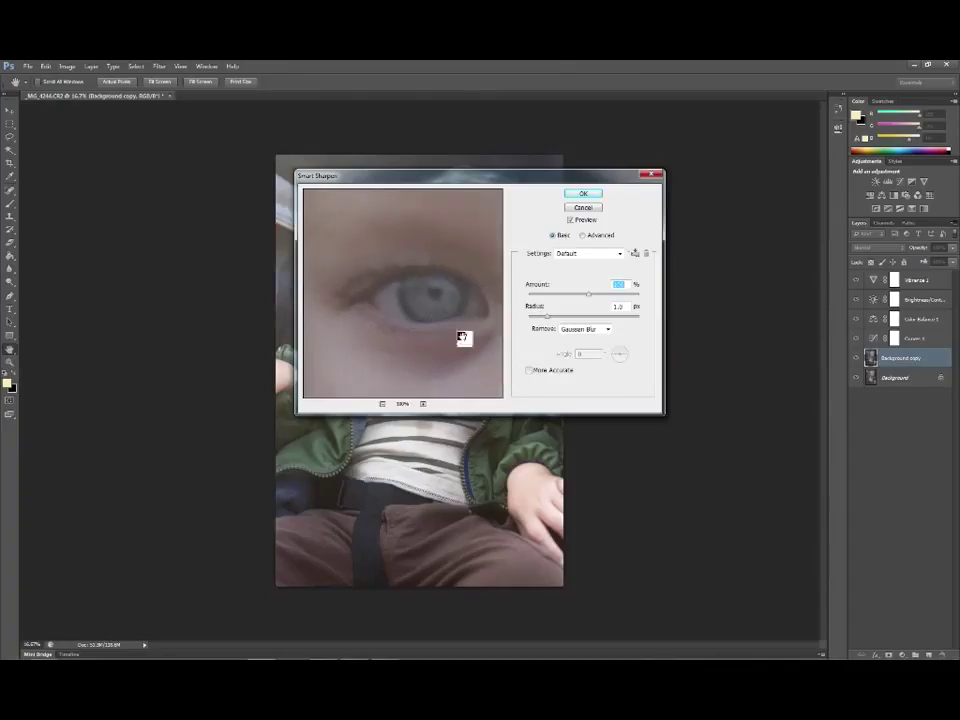
mouse_move(401, 324)
mouse_down()
mouse_move(392, 302)
mouse_move(399, 313)
mouse_move(401, 300)
mouse_move(386, 296)
mouse_move(403, 319)
mouse_up()
drag(455, 181, 737, 209)
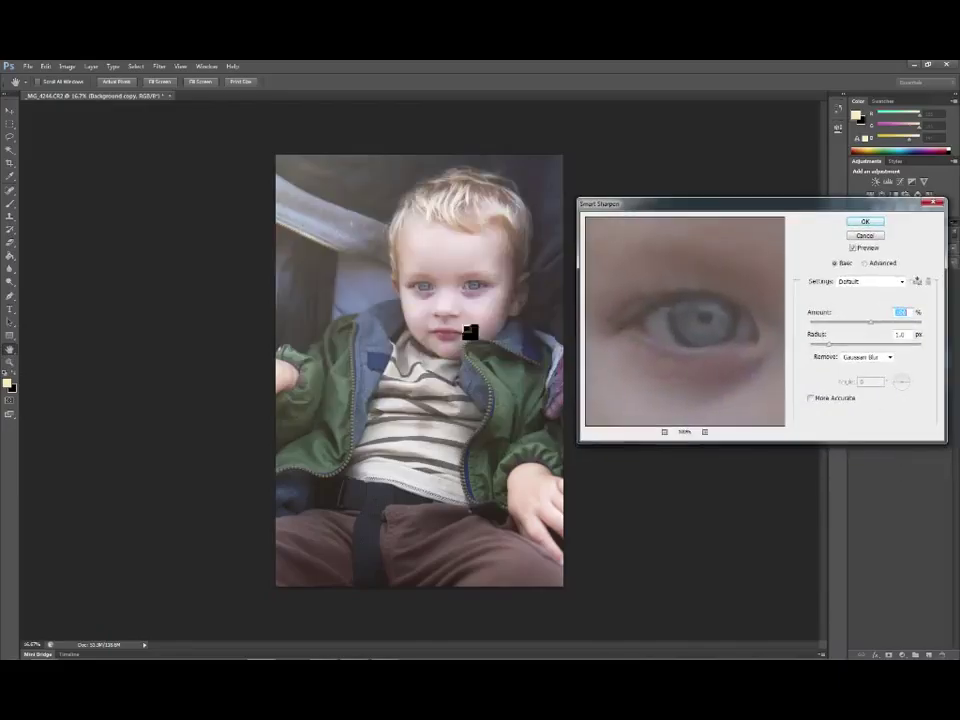
Compare the sharpening preview off and on, and test a stronger Smart Sharpen radius while adjusting the amount
click(853, 249)
click(853, 249)
click(880, 325)
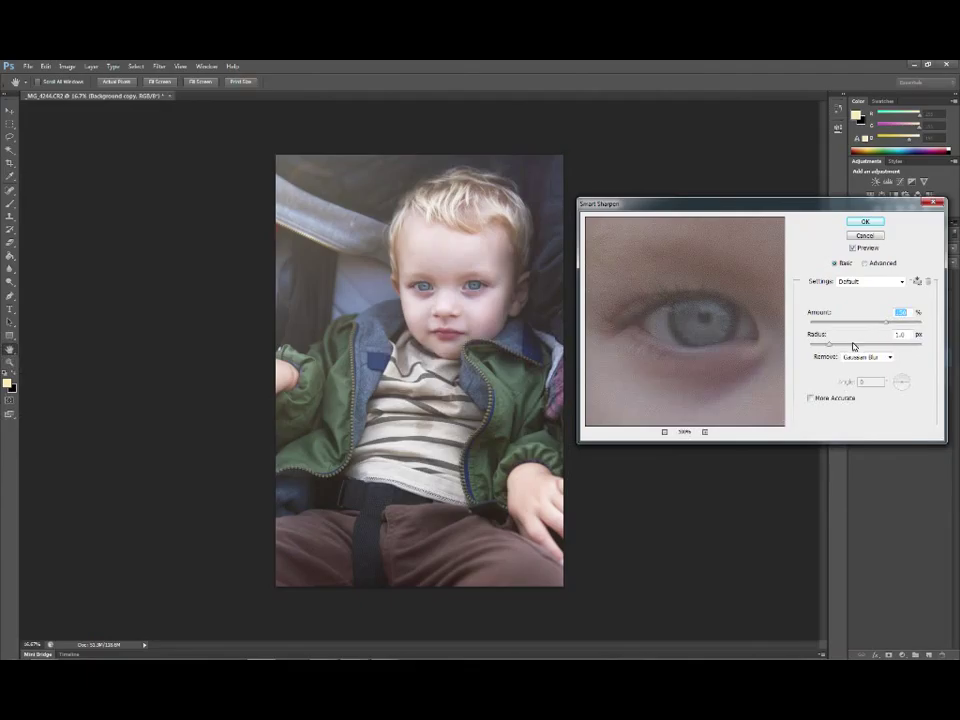
drag(827, 347, 883, 334)
key(Tab)
drag(890, 326, 894, 327)
text(68)
key(Tab)
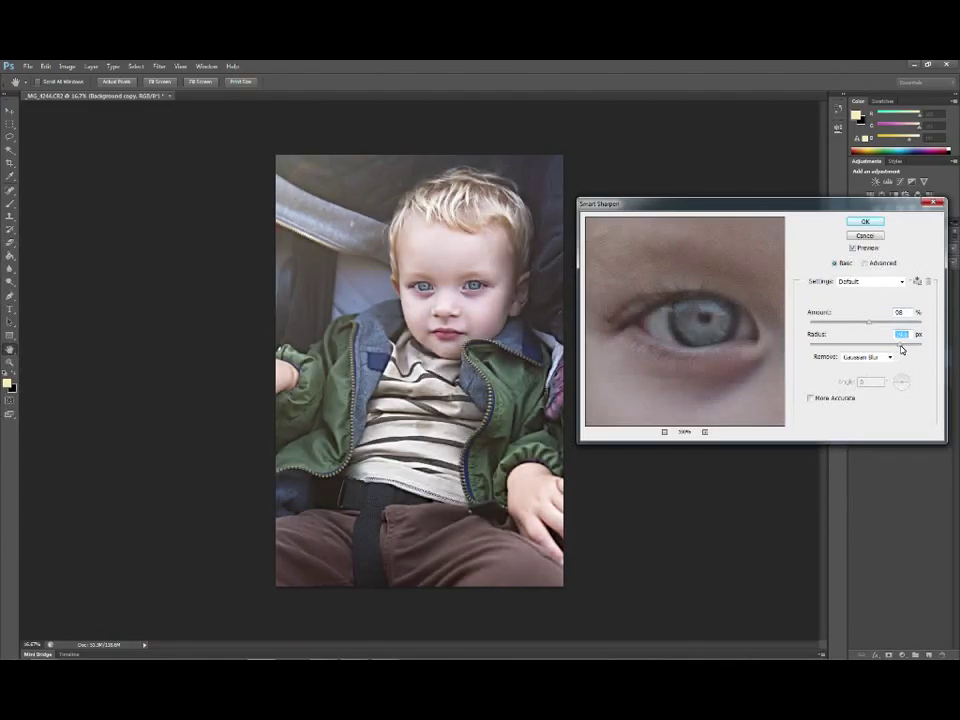
Reduce the Smart Sharpen radius, fine-tune the sharpening and apply it to the Background copy
drag(898, 348, 850, 347)
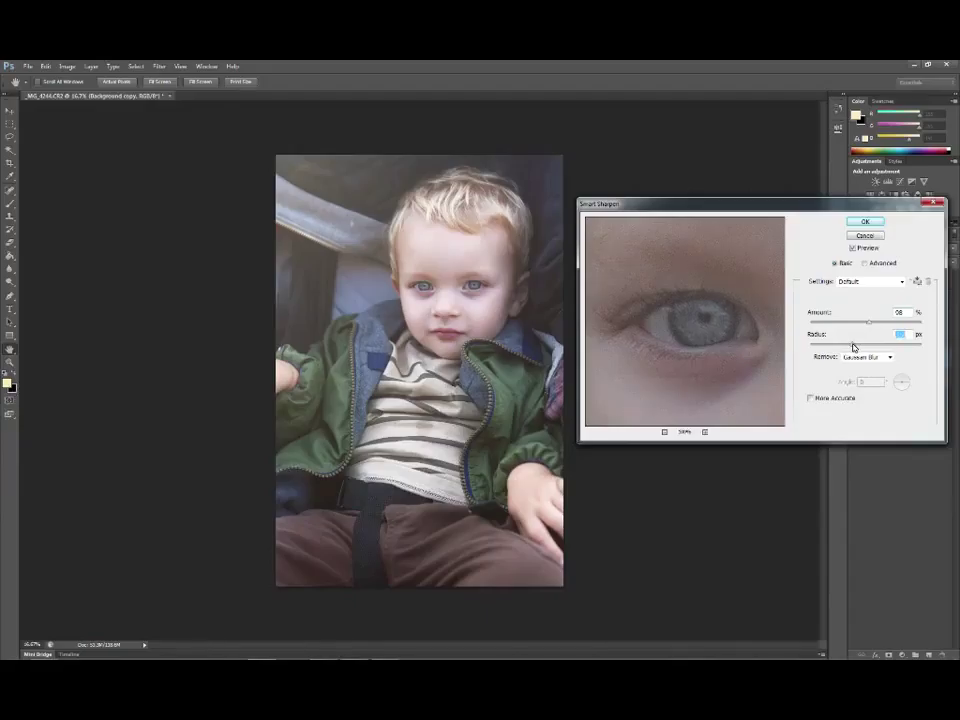
drag(853, 347, 883, 325)
click(865, 221)
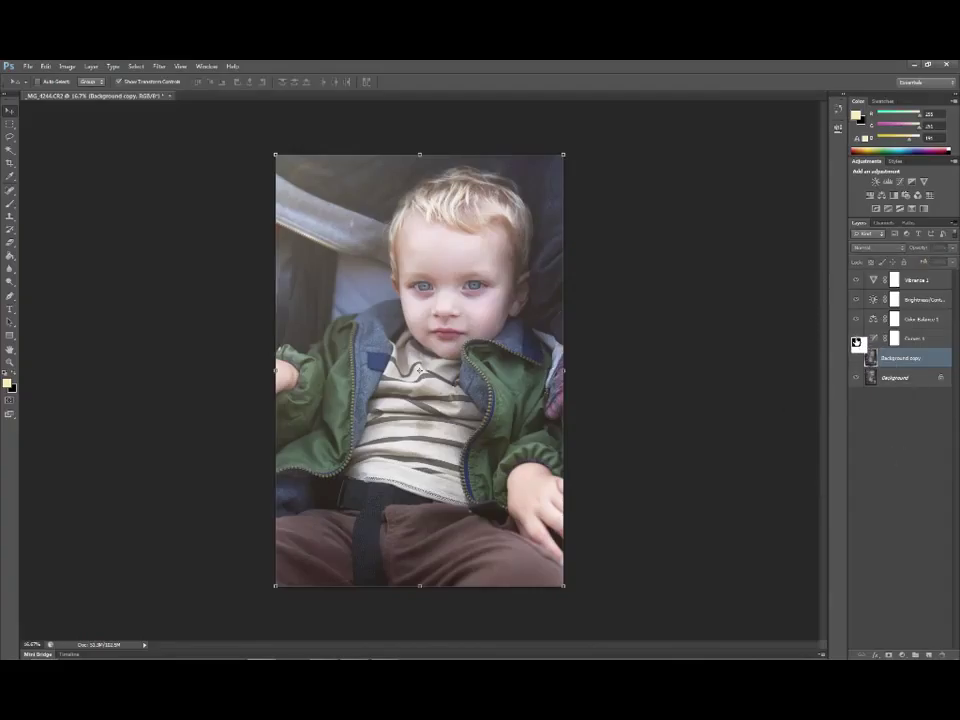
Hide the Background copy and all the adjustment layers to view the original photo
click(857, 338)
click(856, 299)
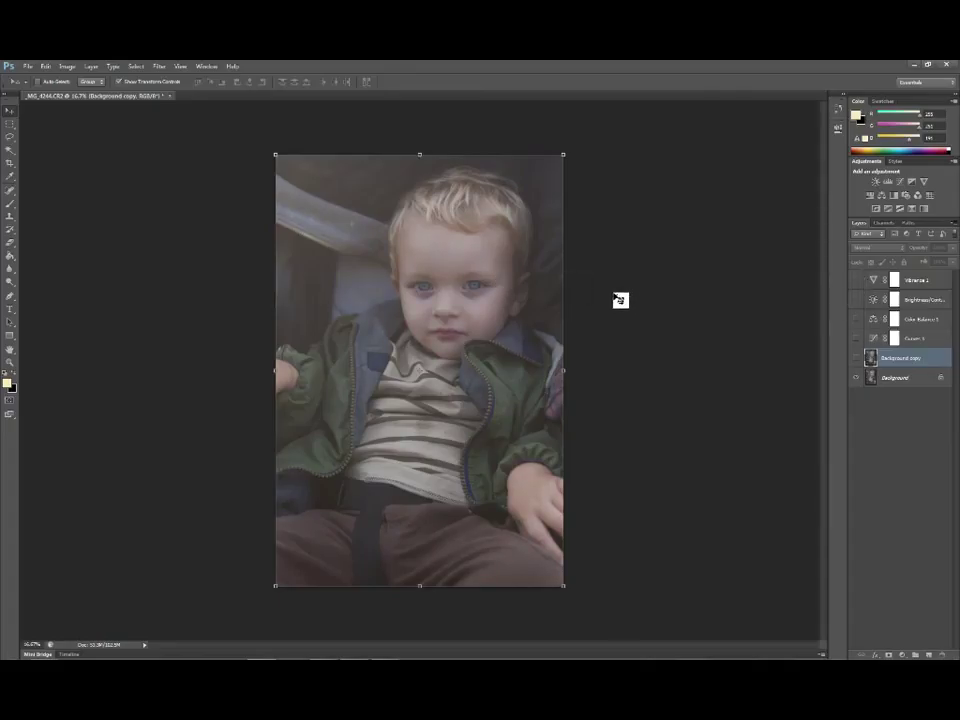
key(ctrl+a)
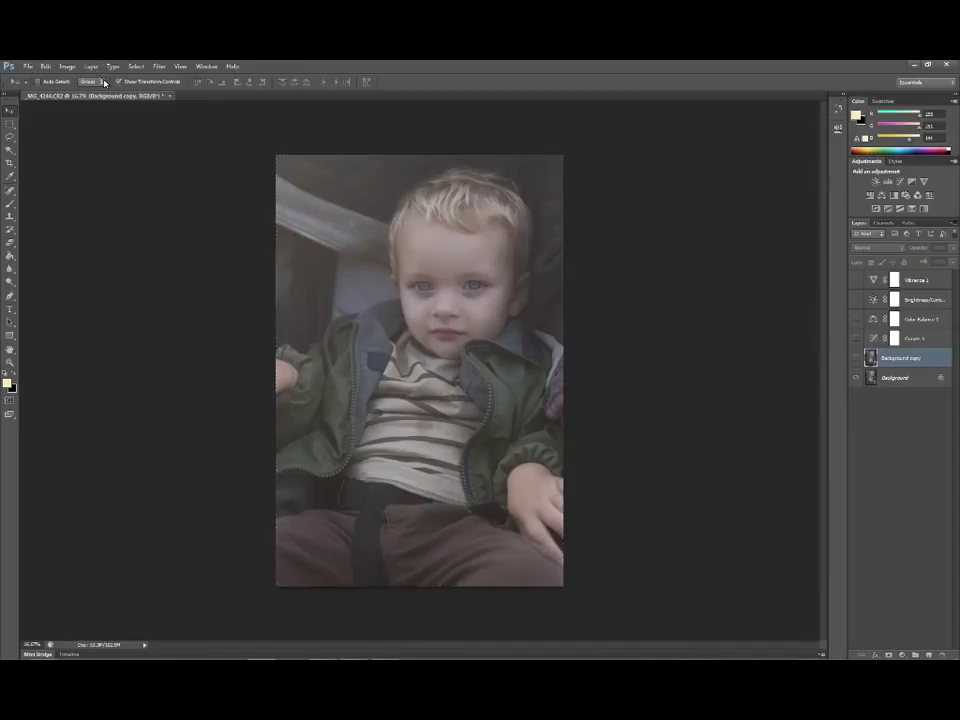
Go repeatedly back and forward through the edit history to compare the editing stages, ending at the latest state
key(ctrl+alt+z)
key(ctrl+alt+z)
key(ctrl+alt+z)
key(ctrl+alt+z)
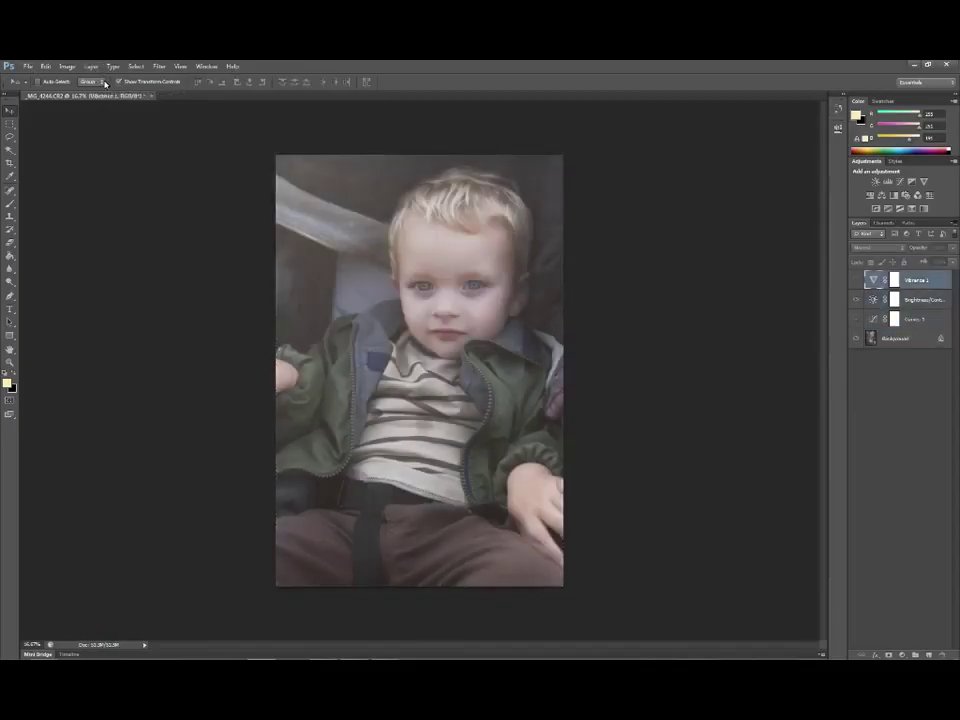
key(ctrl+alt+z)
key(ctrl+alt+z)
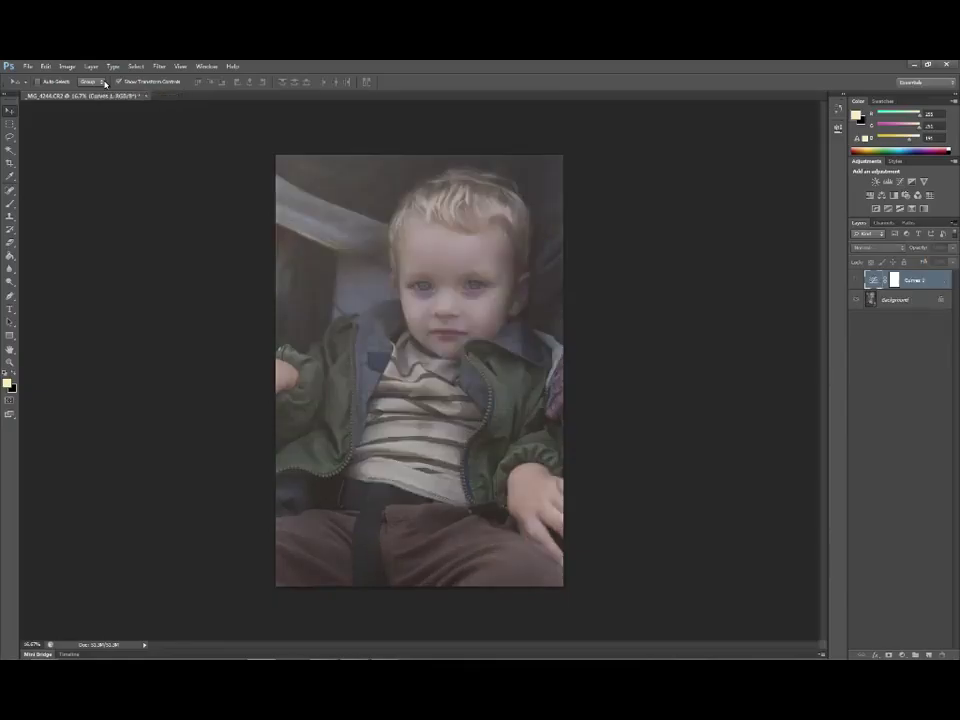
key(ctrl+alt+z)
key(ctrl+shift+z)
key(ctrl+shift+z)
key(ctrl+shift+z)
key(ctrl+shift+z)
key(ctrl+shift+z)
key(ctrl+shift+z)
key(ctrl+shift+z)
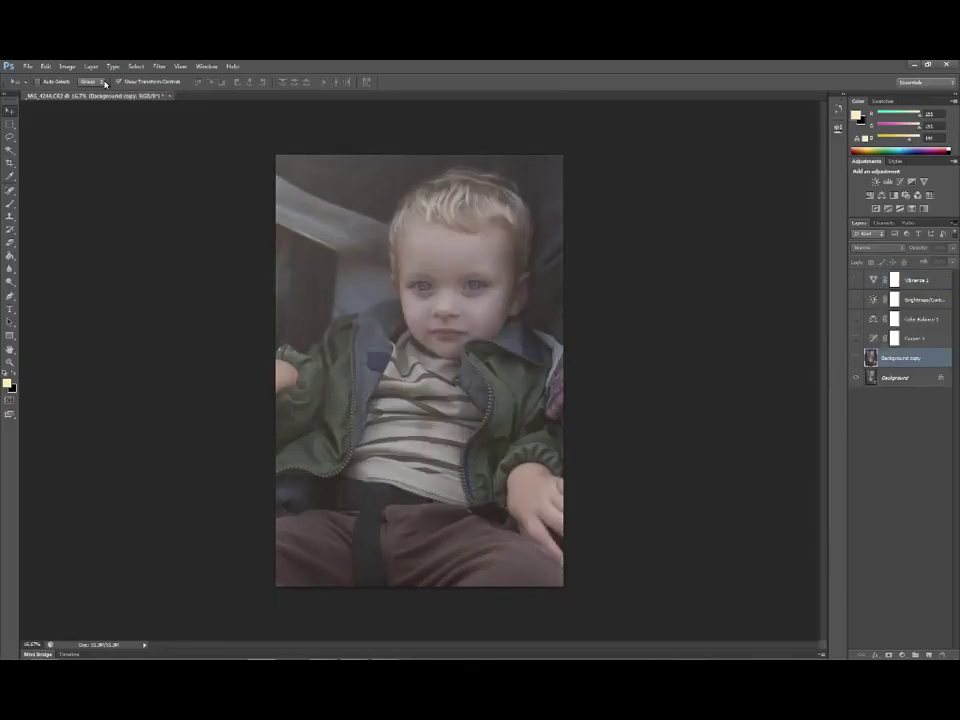
key(ctrl+alt+z)
key(ctrl+alt+z)
key(ctrl+alt+z)
key(ctrl+alt+z)
key(ctrl+alt+z)
key(ctrl+alt+z)
key(ctrl+alt+z)
key(ctrl+shift+z)
key(ctrl+shift+z)
key(ctrl+shift+z)
key(ctrl+shift+z)
key(ctrl+shift+z)
key(ctrl+shift+z)
key(ctrl+shift+z)
key(ctrl+alt+z)
key(ctrl+alt+z)
key(ctrl+alt+z)
key(ctrl+alt+z)
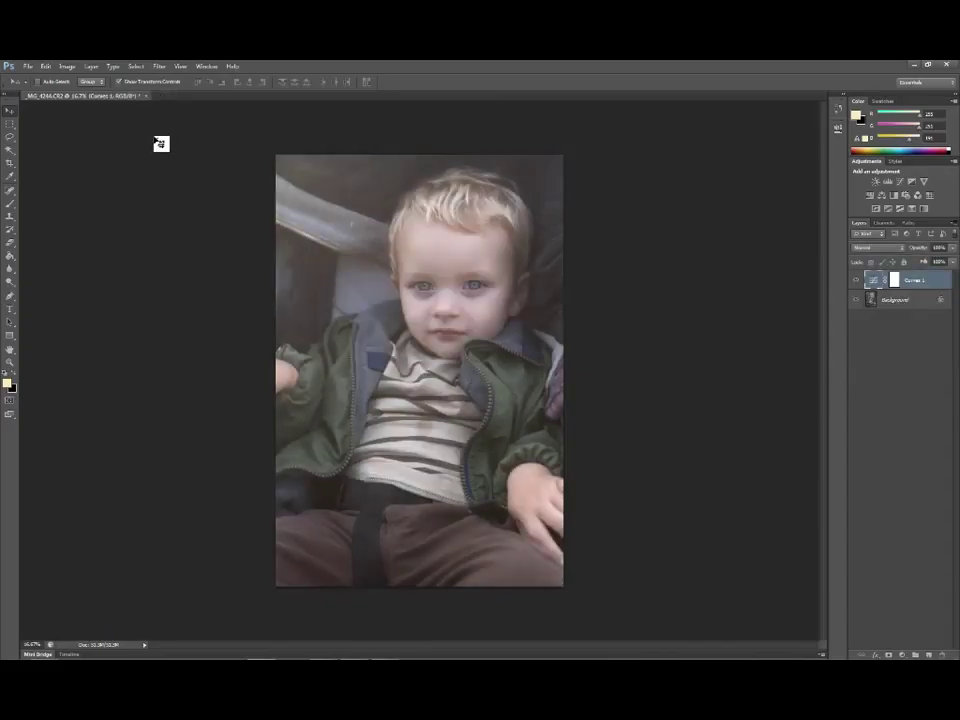
key(ctrl+shift+z)
key(ctrl+shift+z)
key(ctrl+shift+z)
key(ctrl+shift+z)
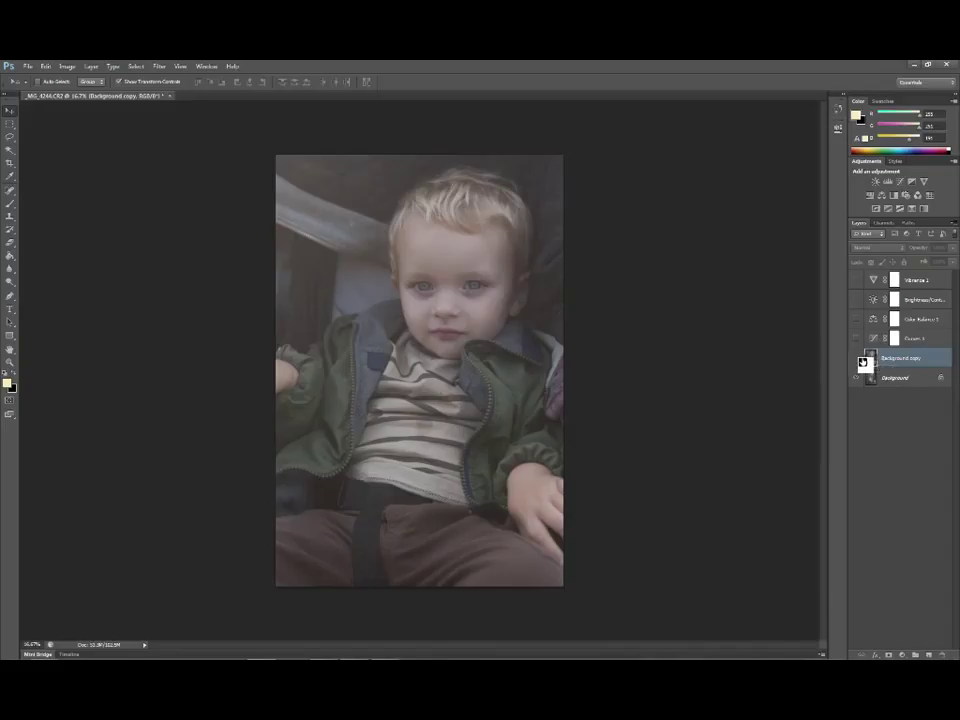
Turn the visibility of the Background copy and all four adjustment layers back on
drag(855, 357, 857, 281)
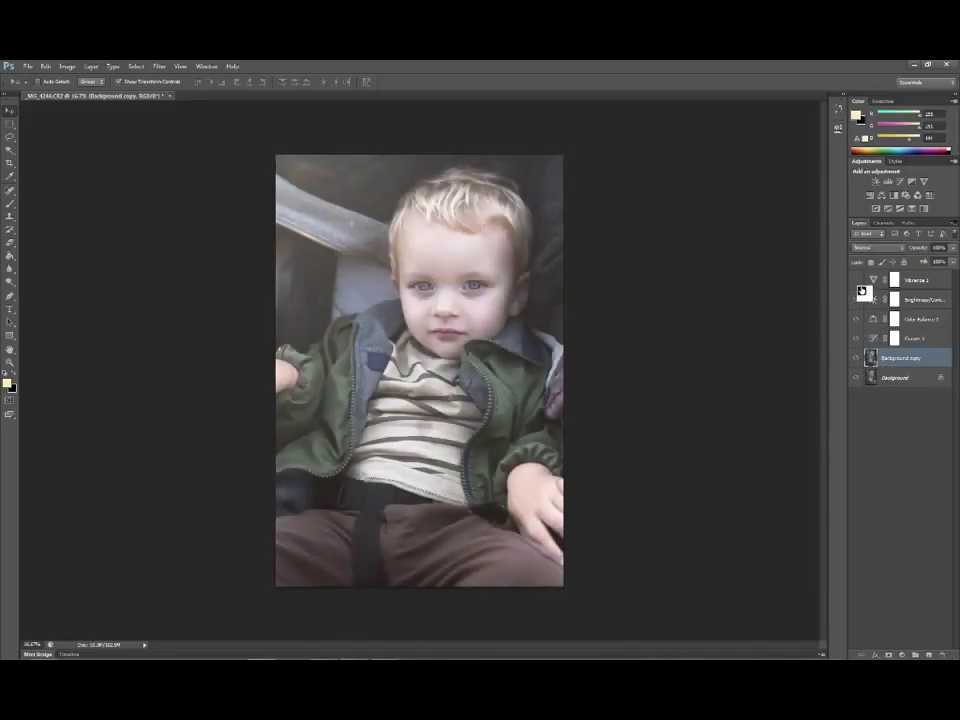